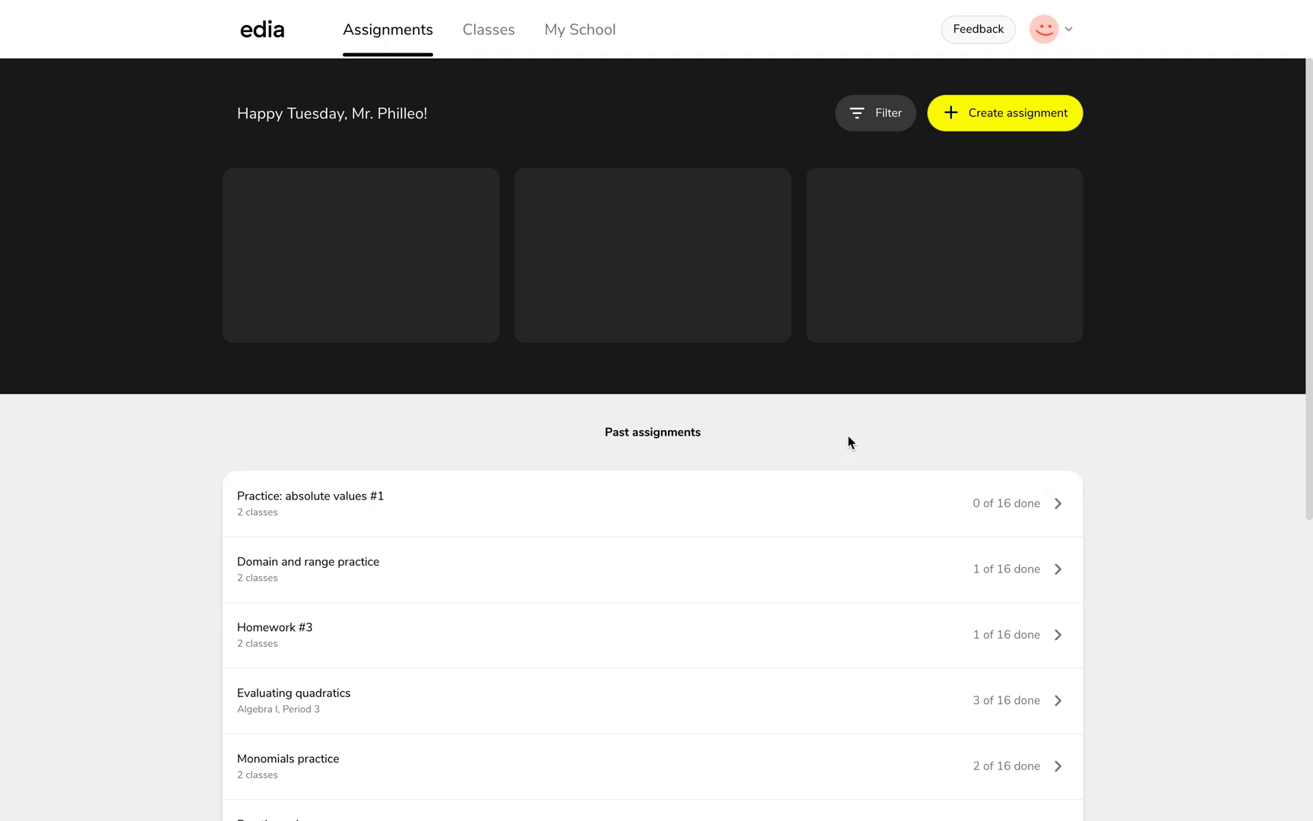
Look over the teachers and students of the first Algebra I, Period 3 class and view the school page.
click(495, 44)
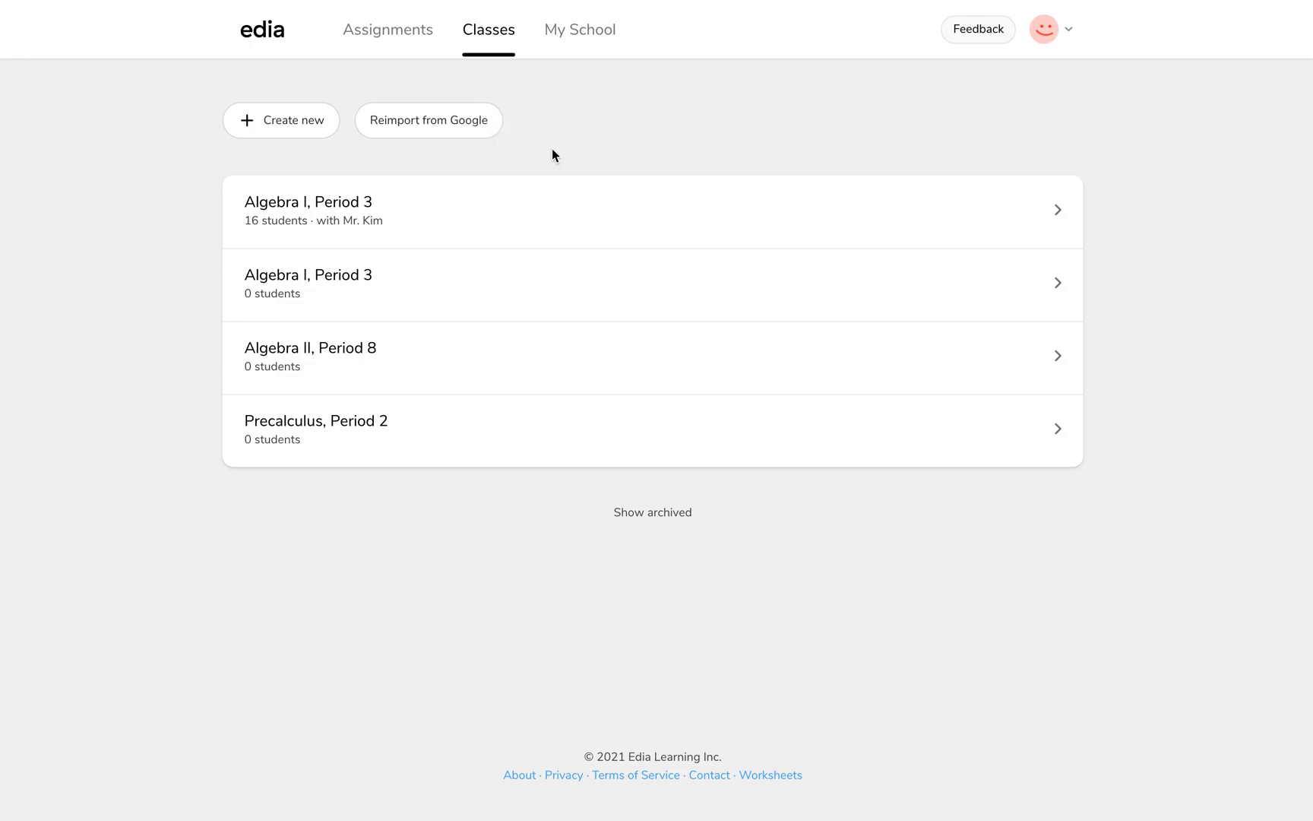
click(559, 202)
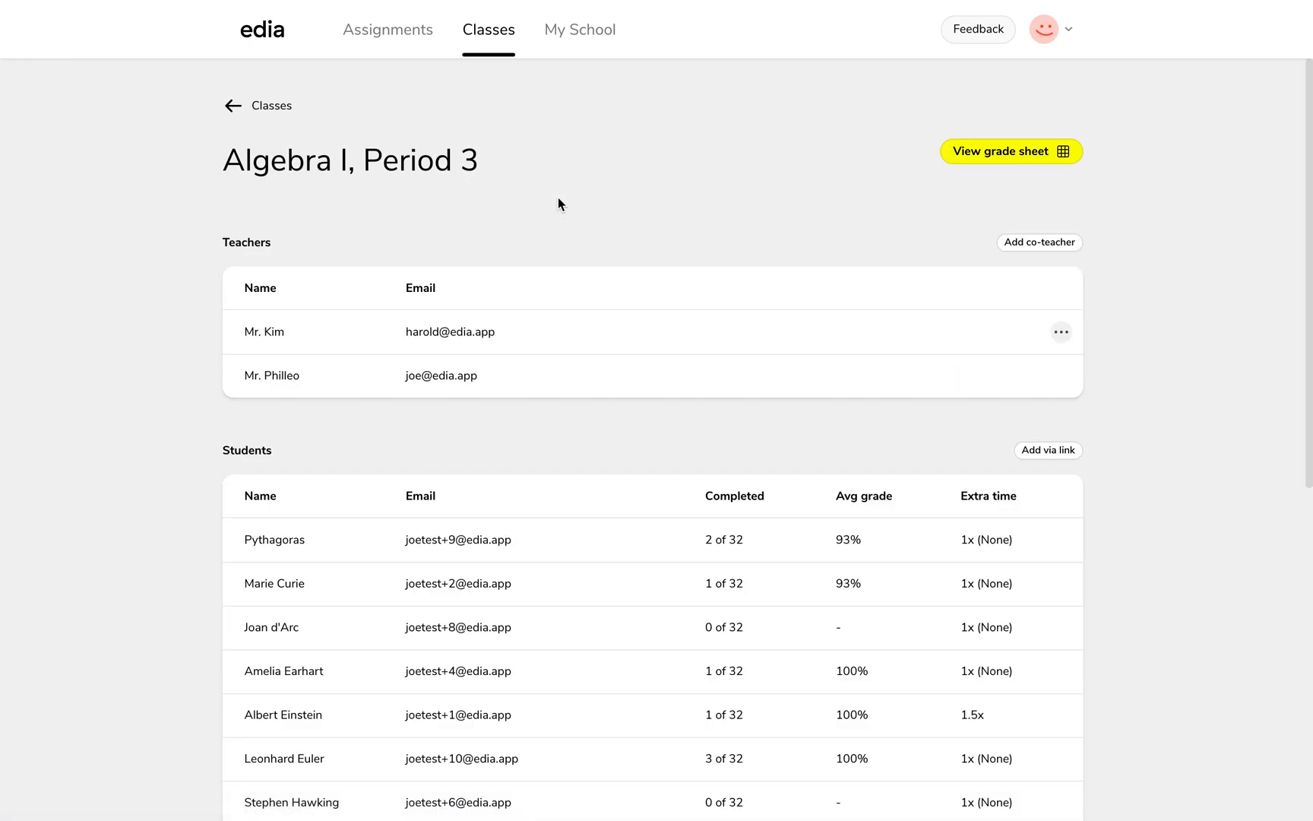
scroll(531, 665, down, 2)
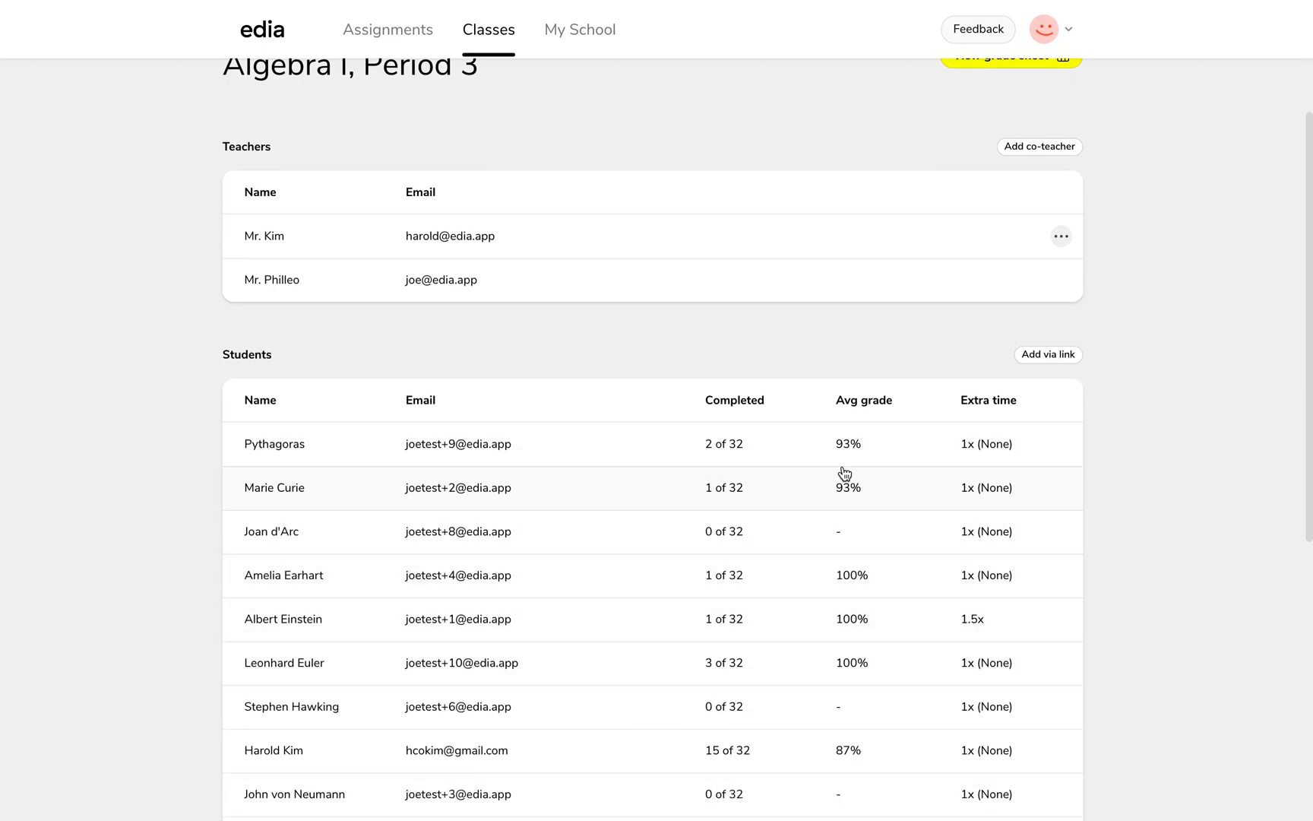
scroll(841, 472, up, 2)
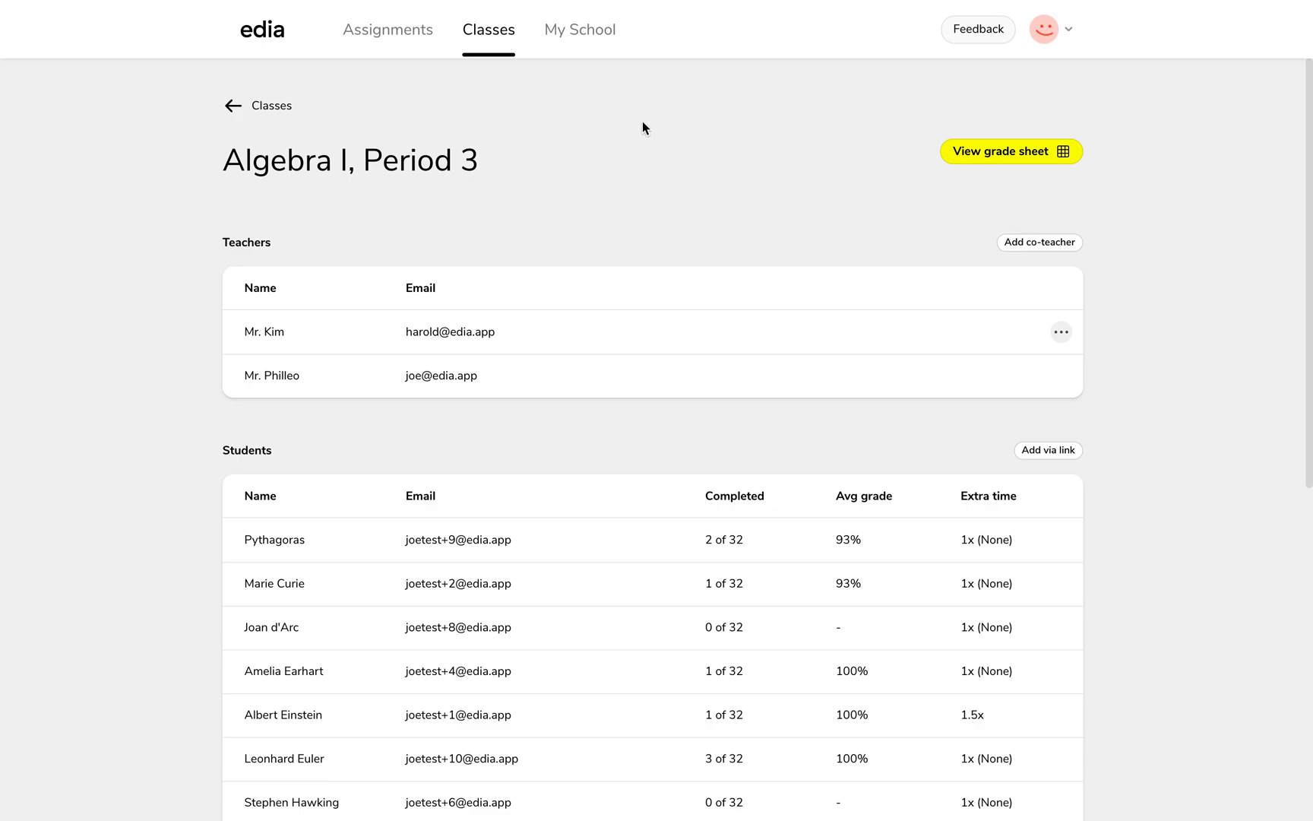
click(593, 42)
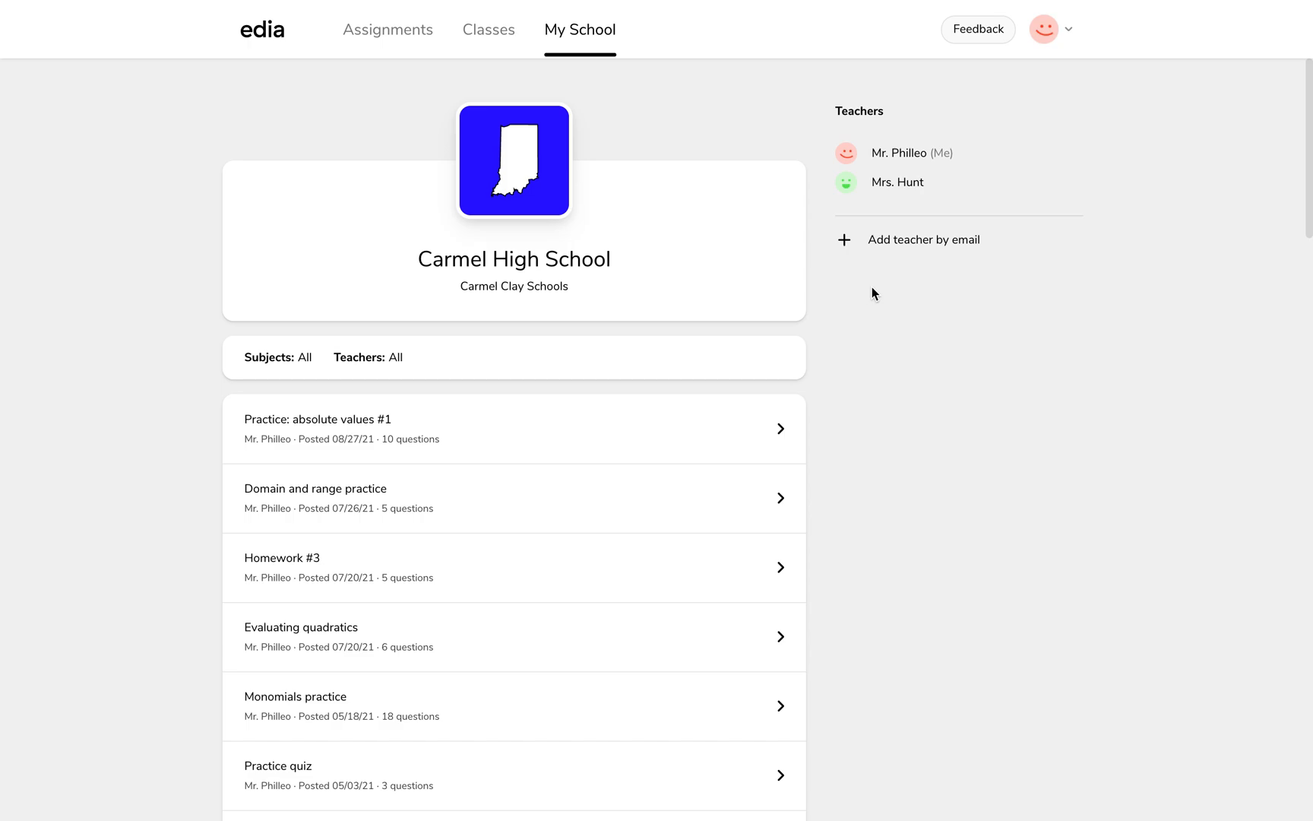
Create an assignment from the Multiply monomials practice template, searching the templates for "monomials".
click(402, 49)
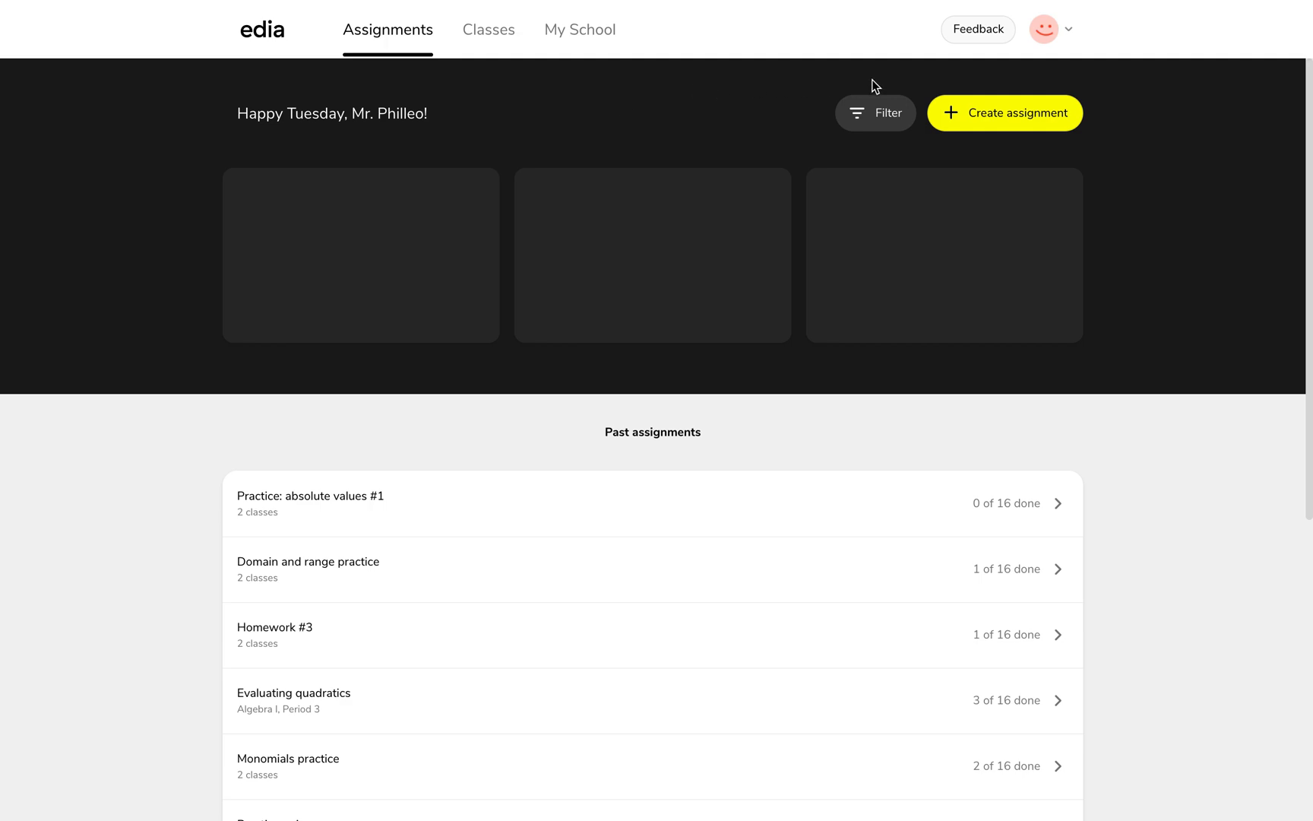
click(982, 114)
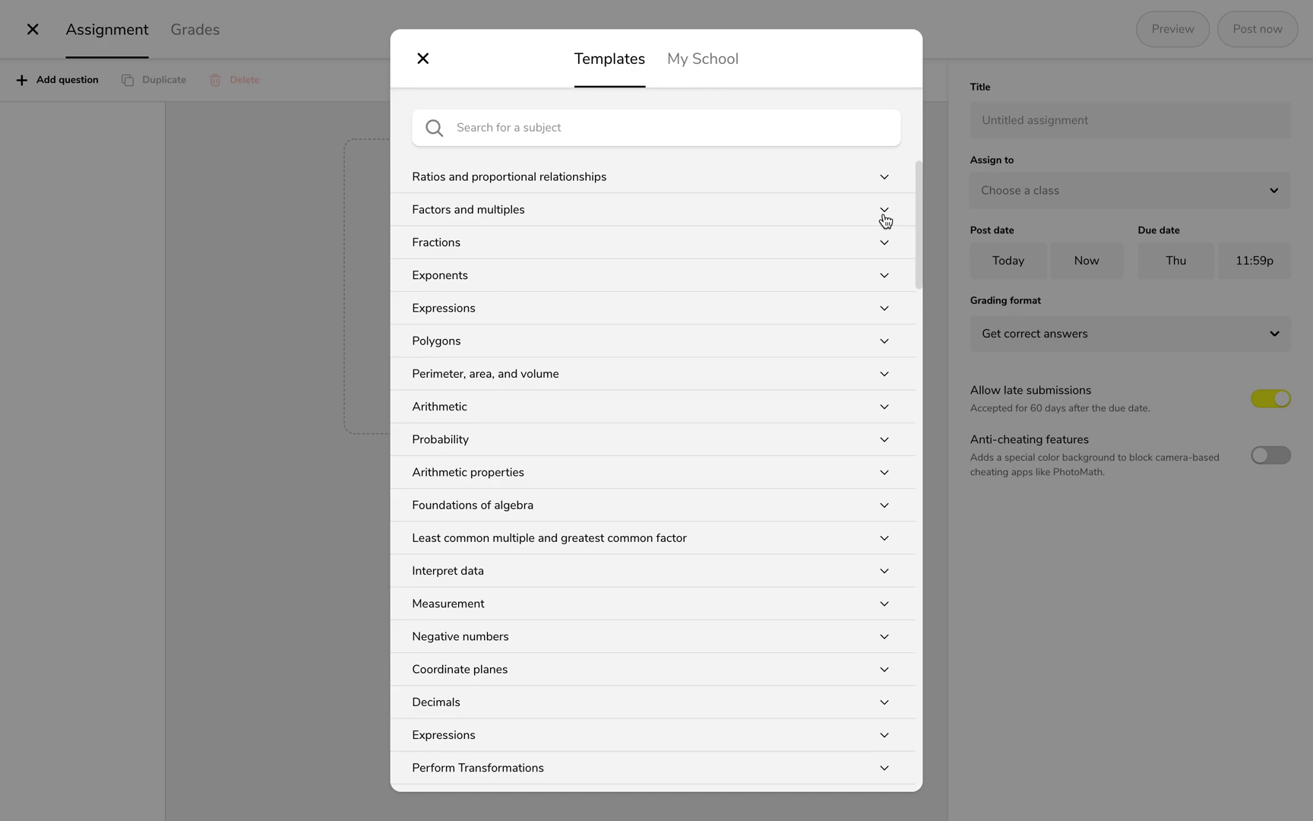
click(752, 137)
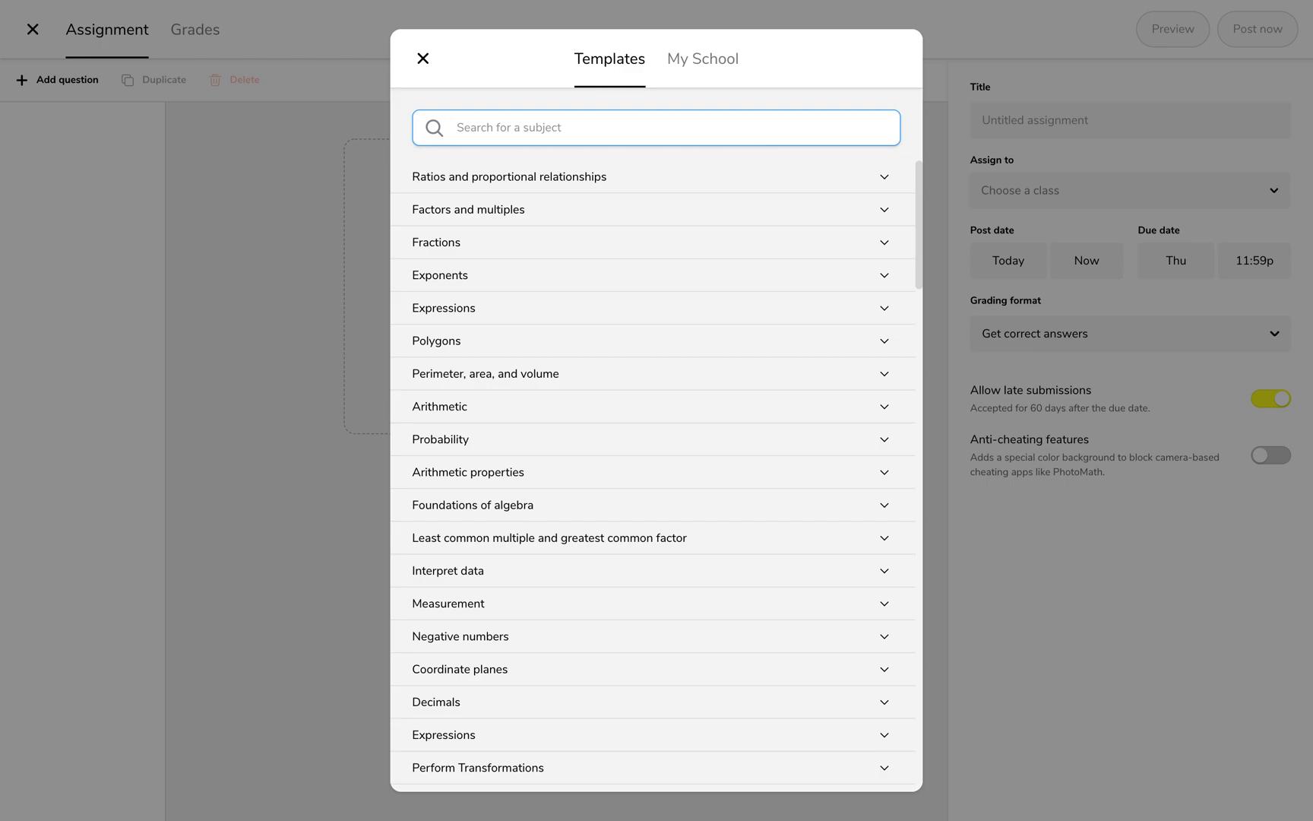
text(monomials)
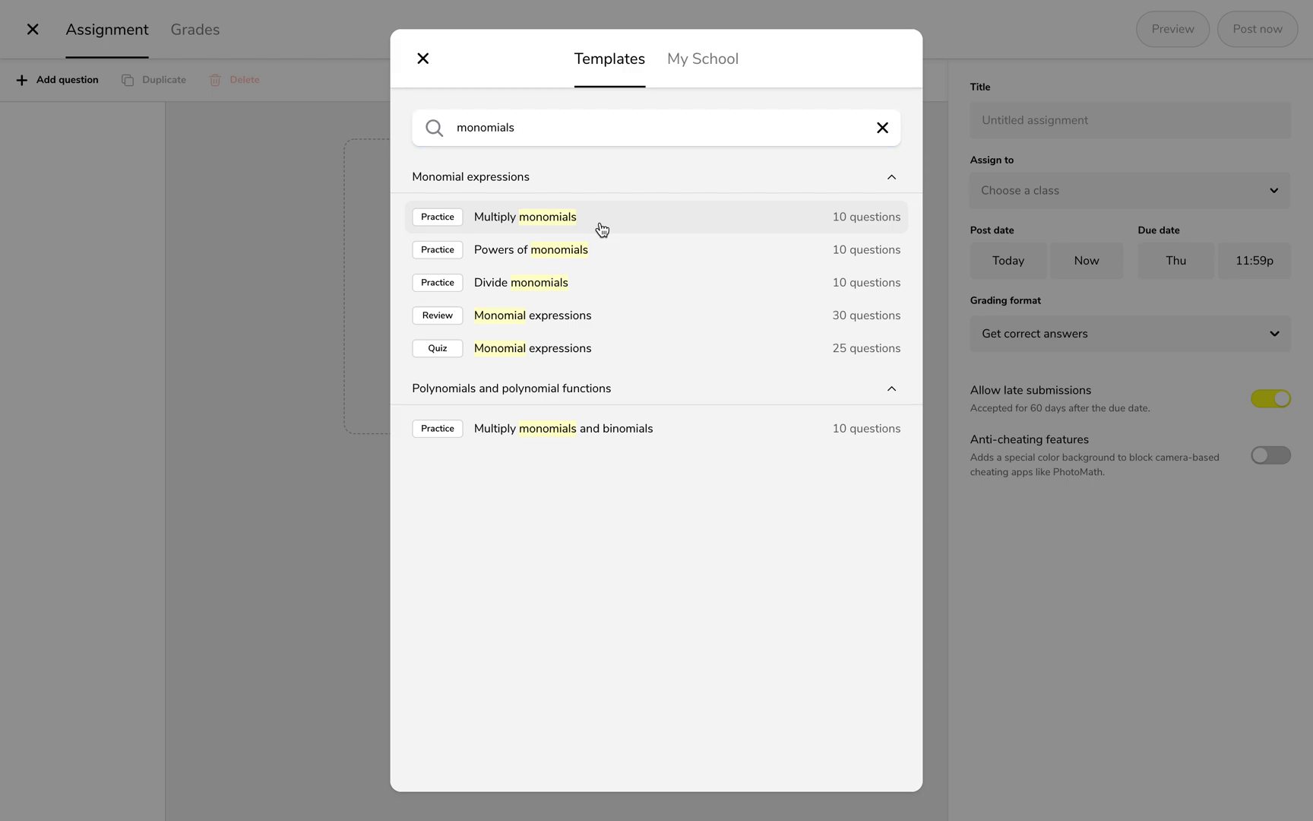
click(602, 228)
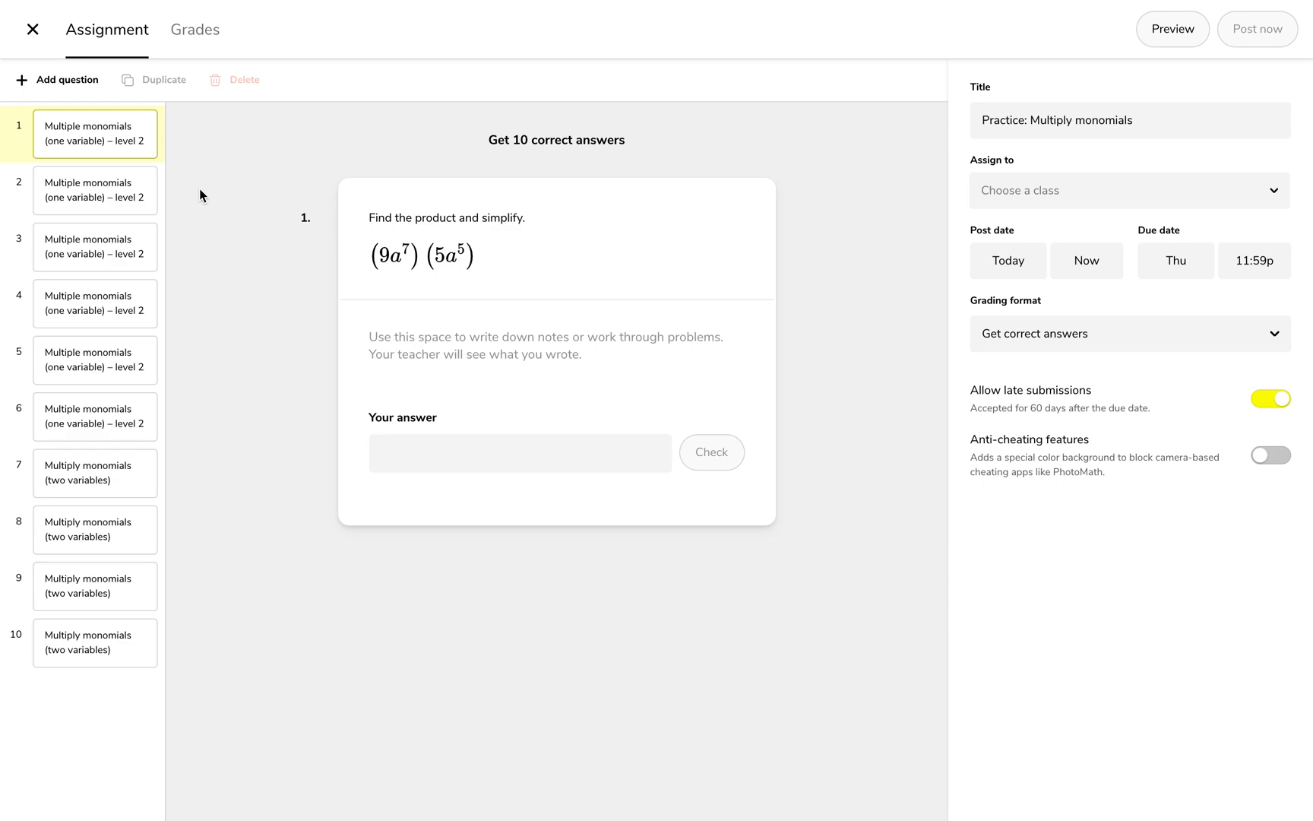
Change questions 1, 2 and 3 to the "Multiple monomials (one variable) – level 1" type.
click(390, 235)
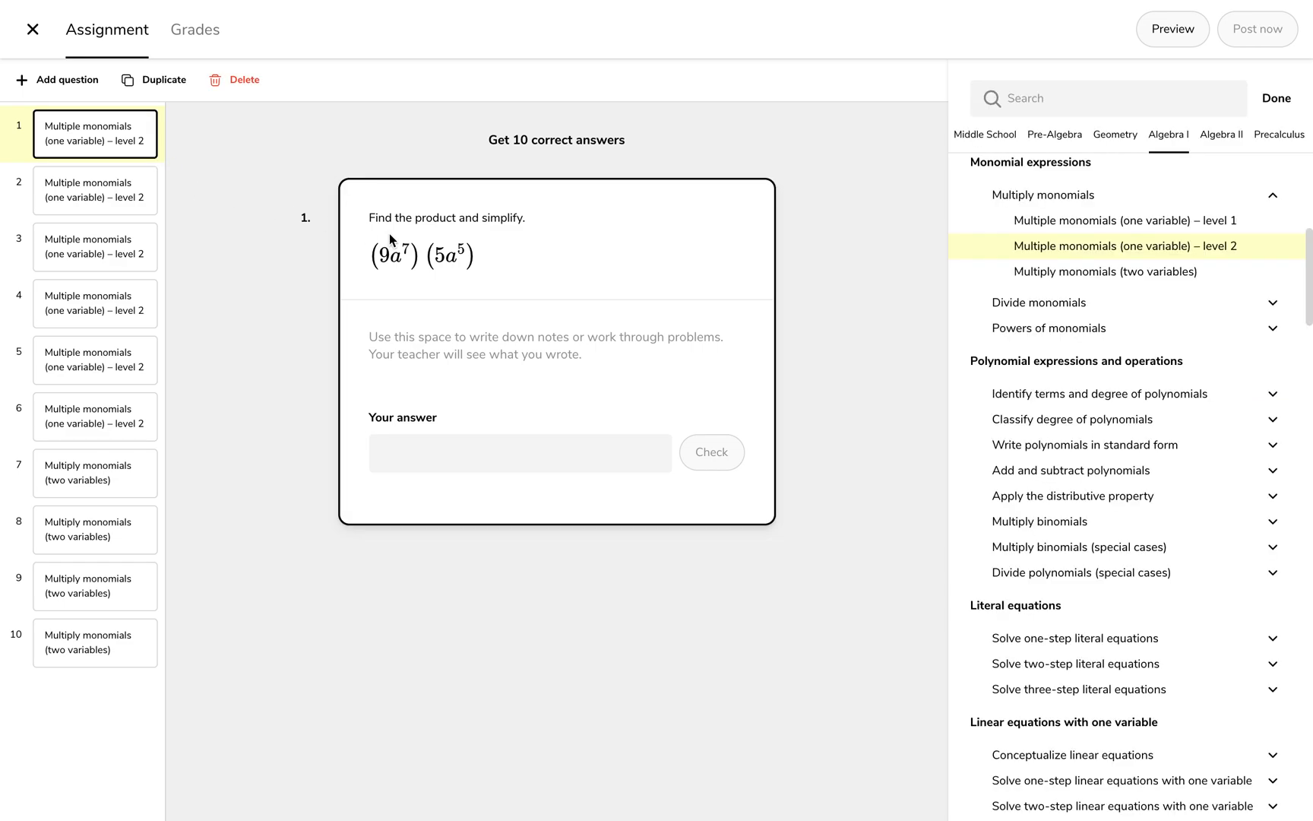
click(1014, 222)
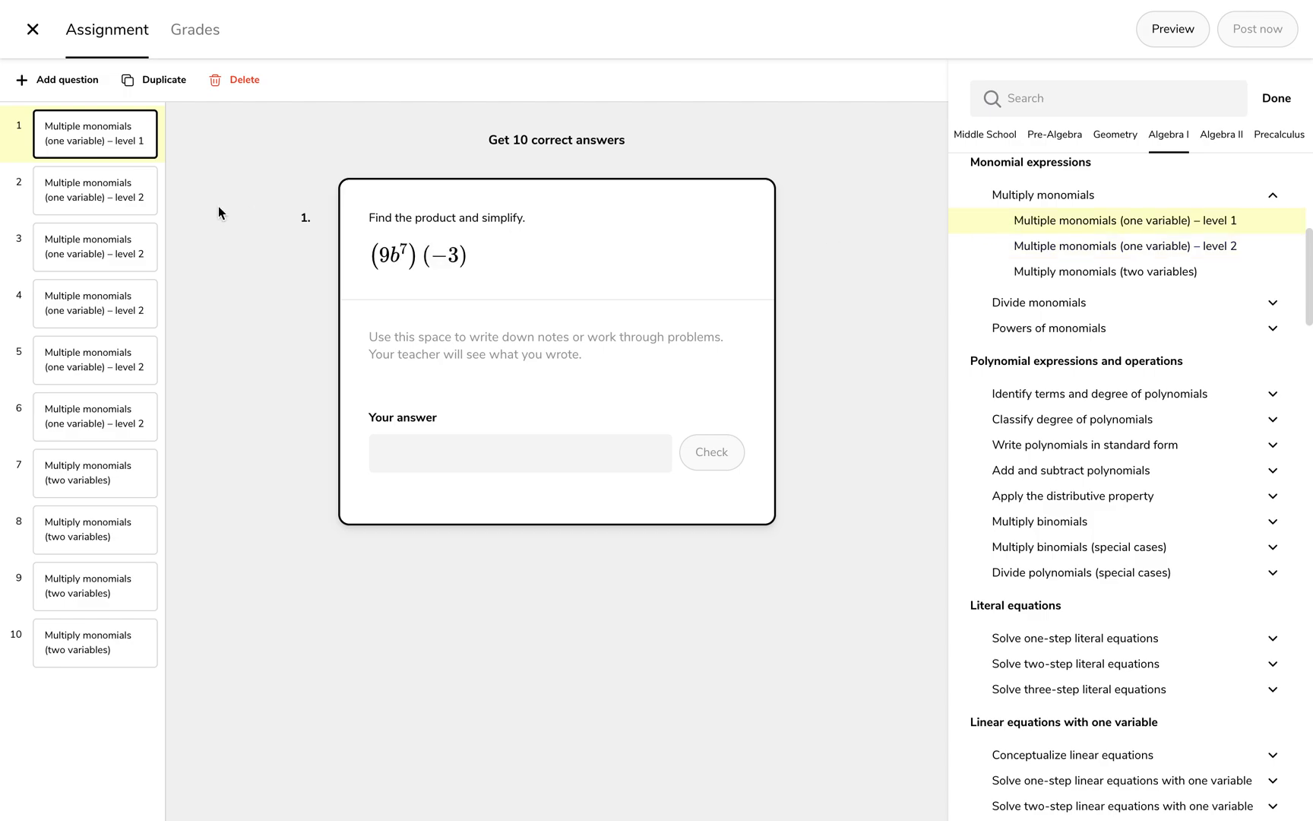
click(131, 196)
click(1028, 221)
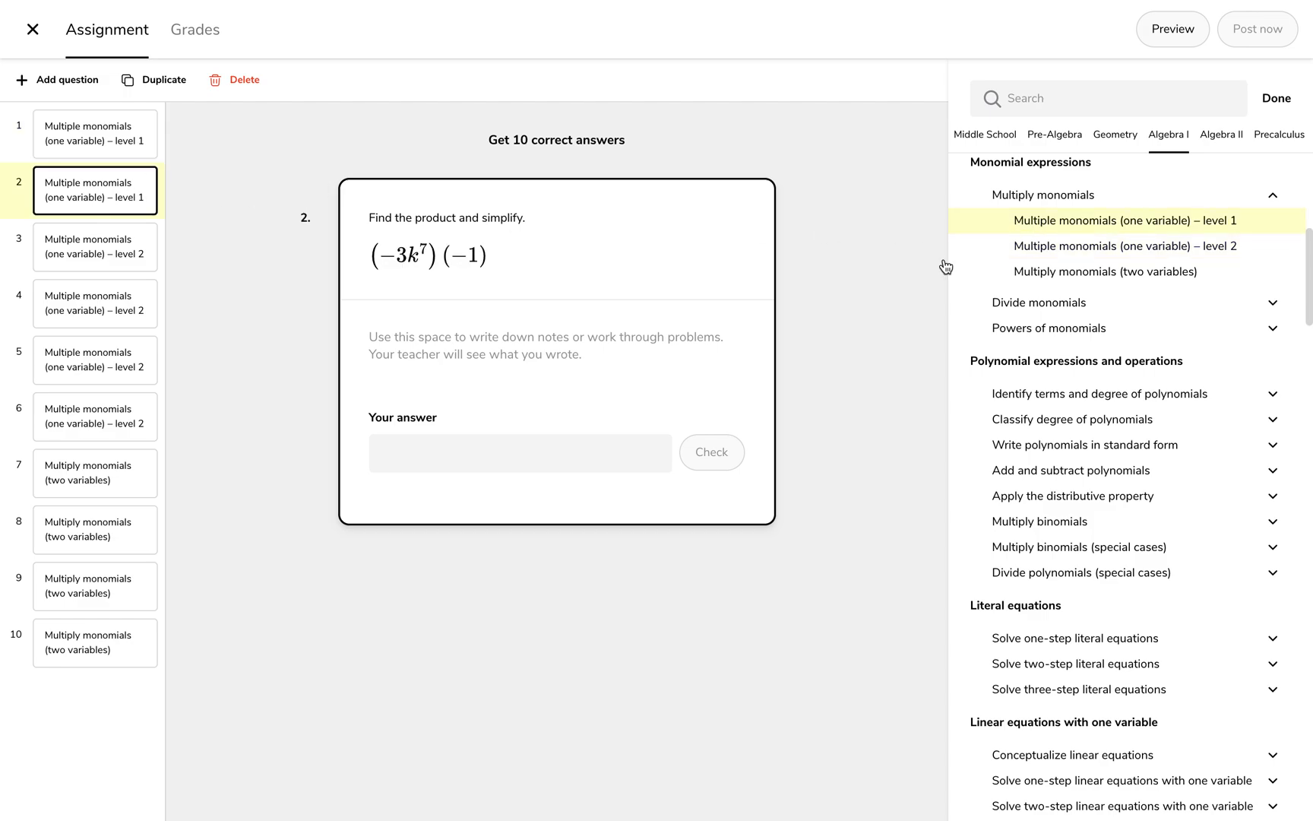
click(112, 253)
click(1052, 220)
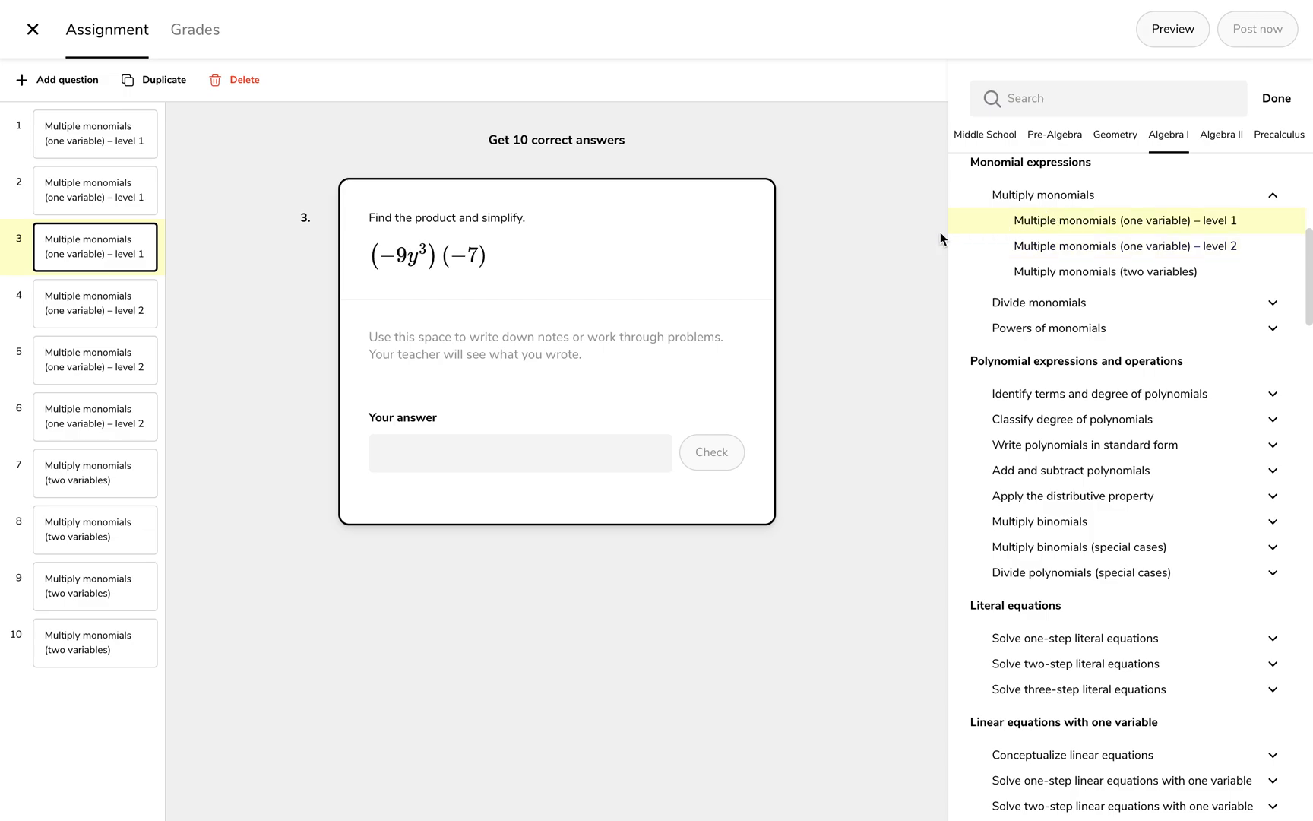
Review questions 4 through 10 of the assignment, return to question 1 and leave question editing.
click(116, 312)
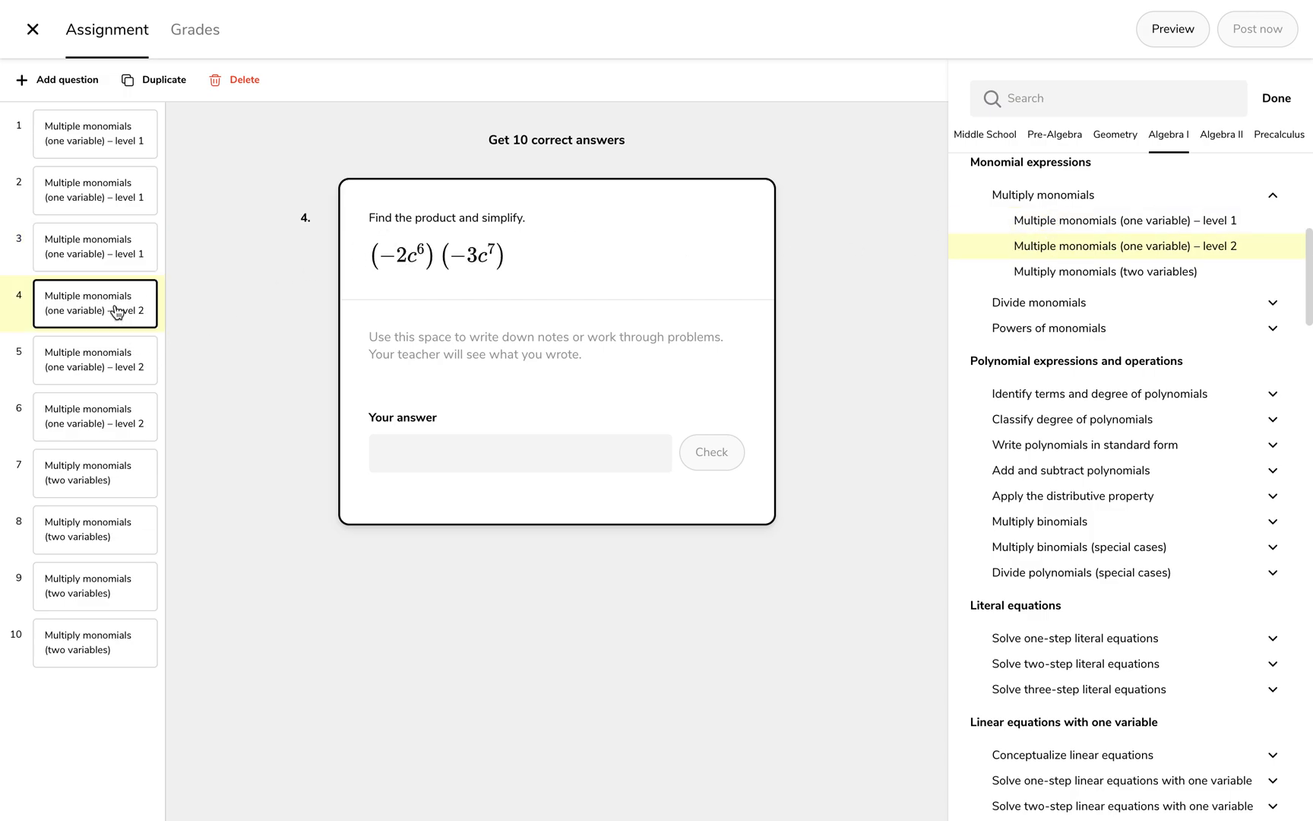
key(Down)
key(Down)
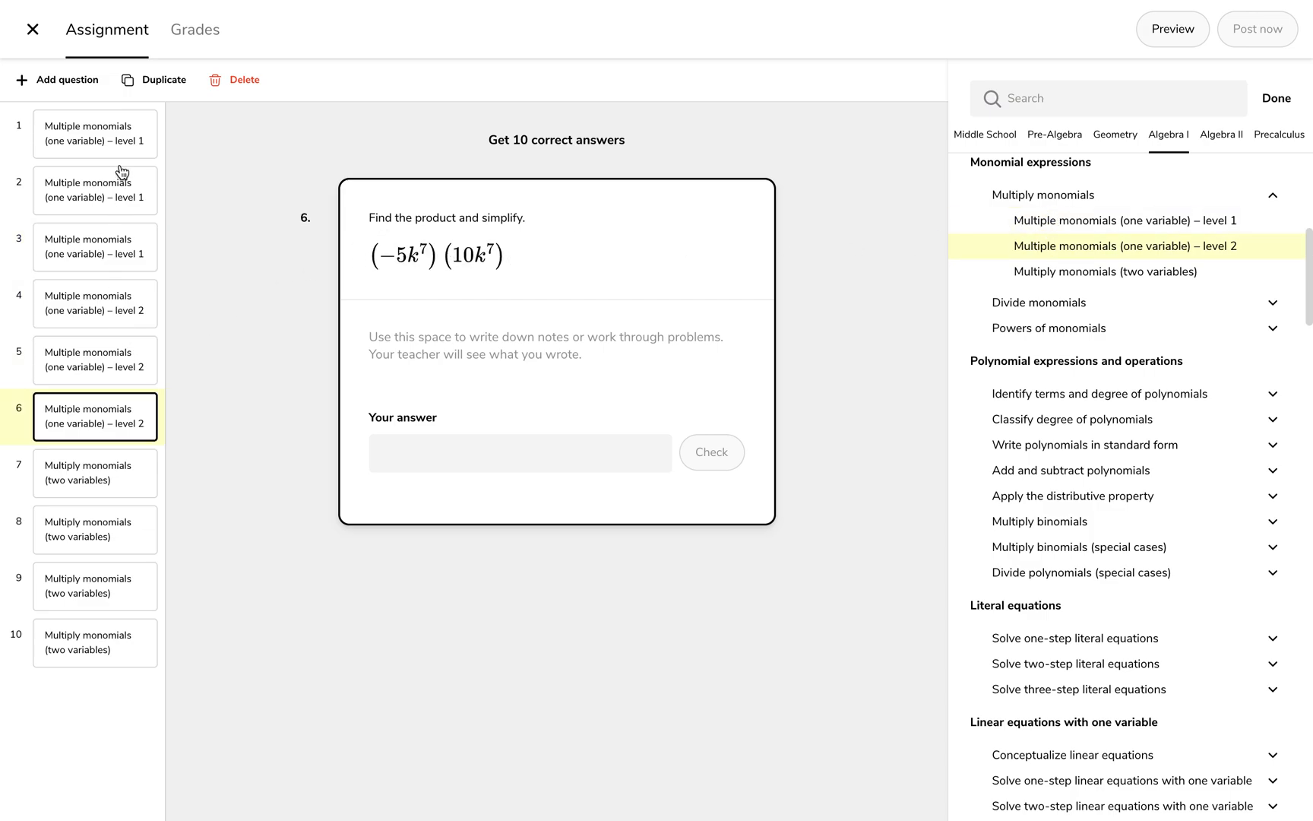
click(125, 496)
key(Down)
key(Down)
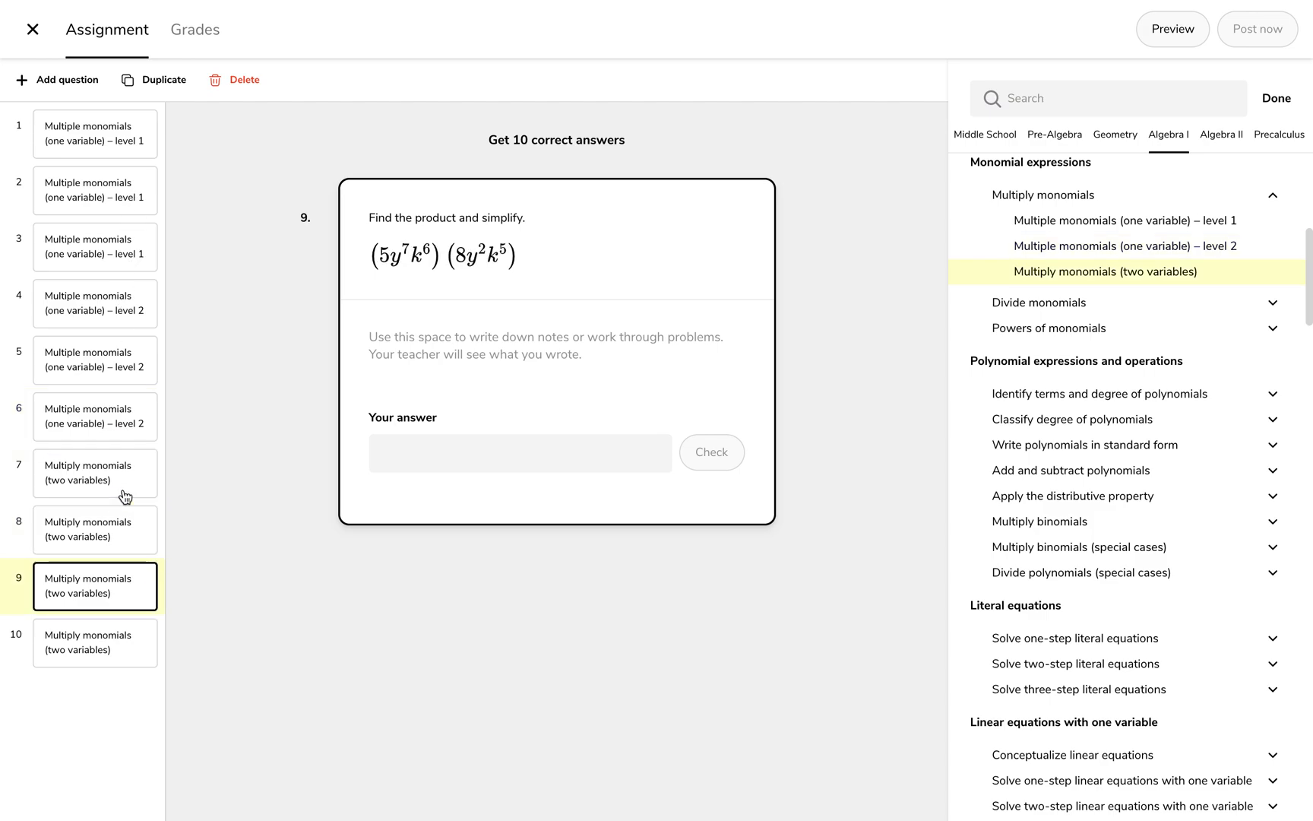
key(Down)
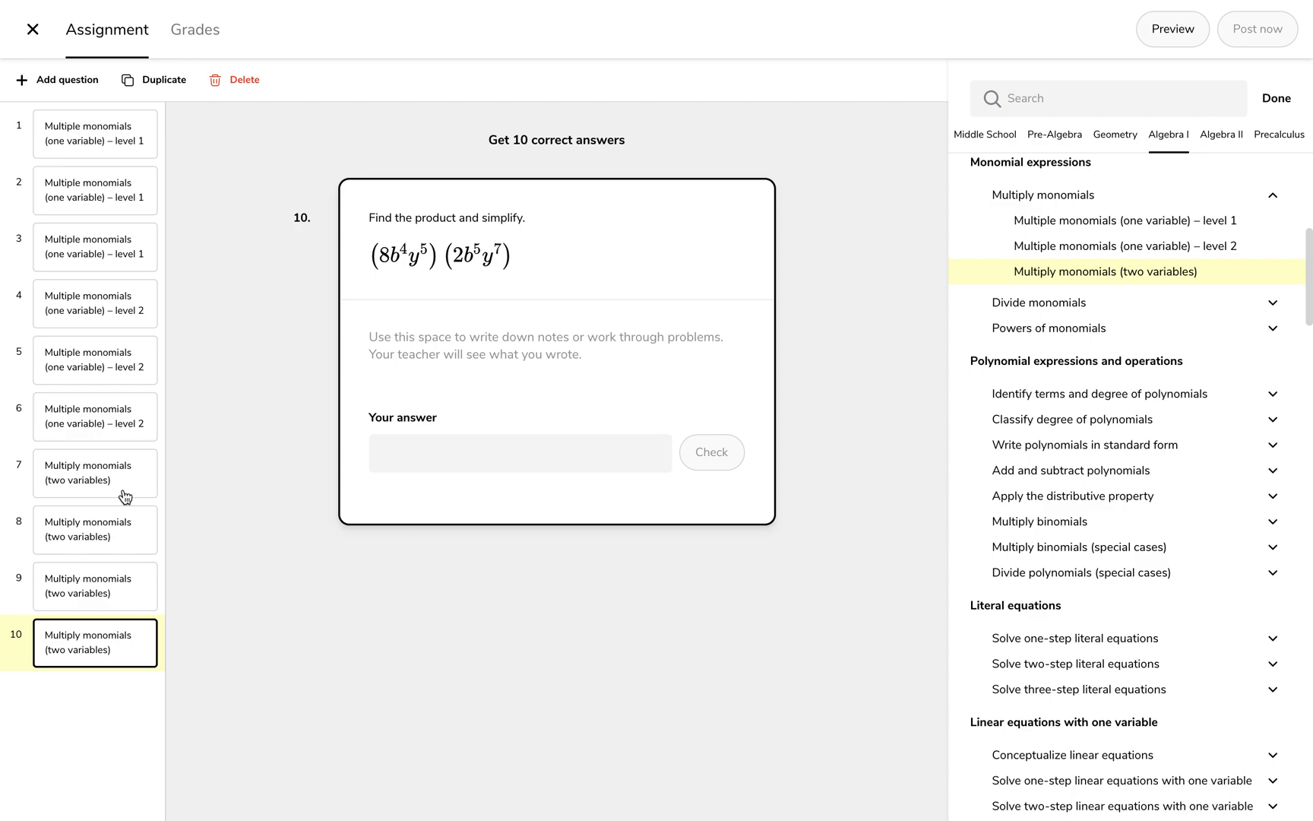
click(120, 146)
click(214, 155)
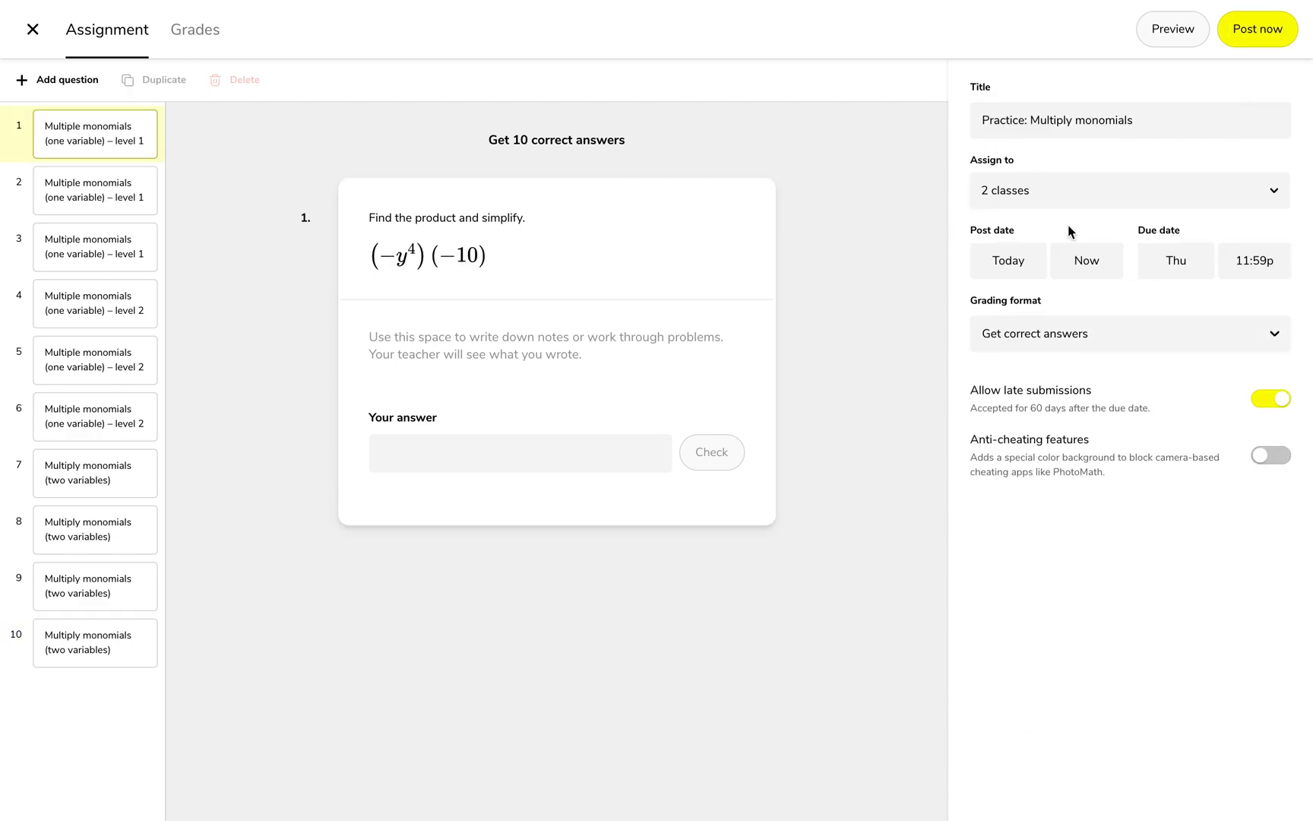
Schedule the assignment to post today, August 31, at 4:00p and set the due date to Friday, September 3.
click(999, 262)
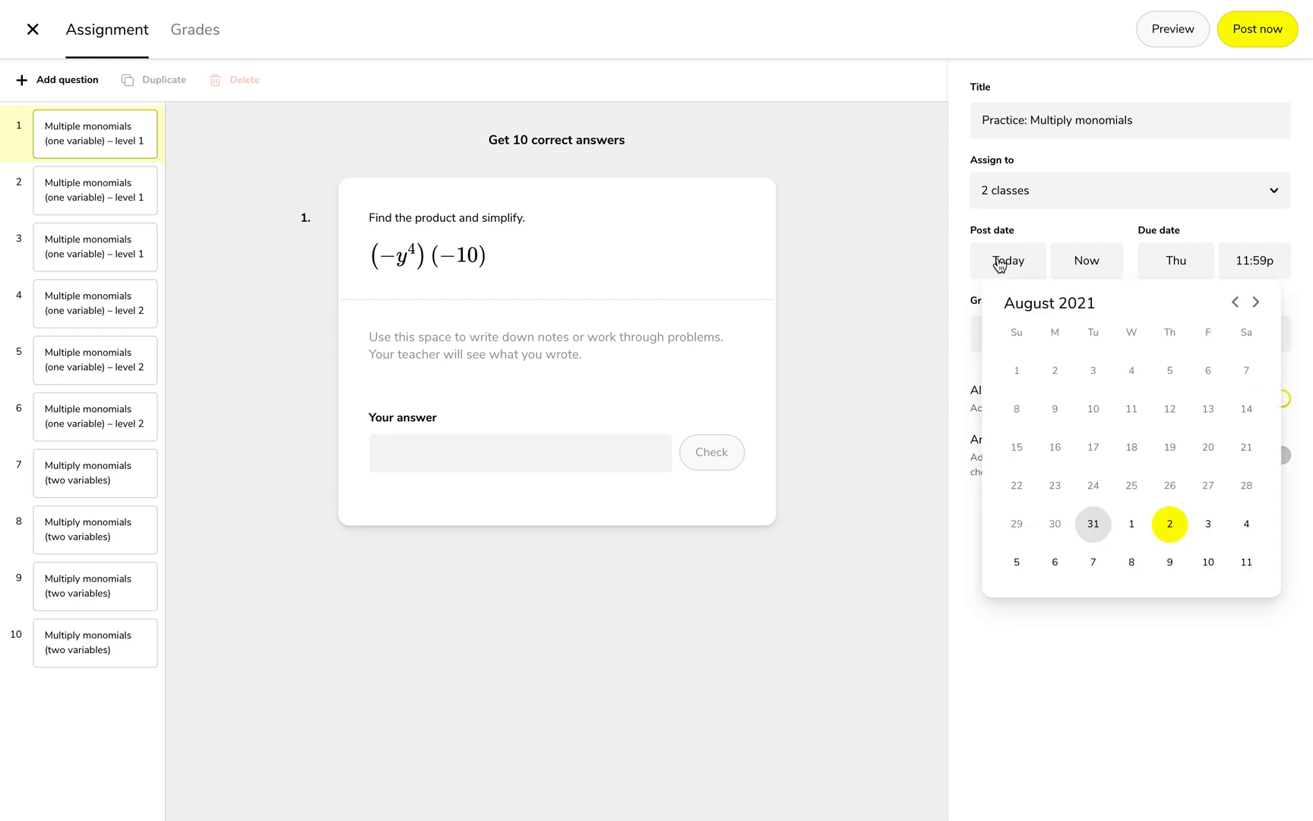
click(1092, 523)
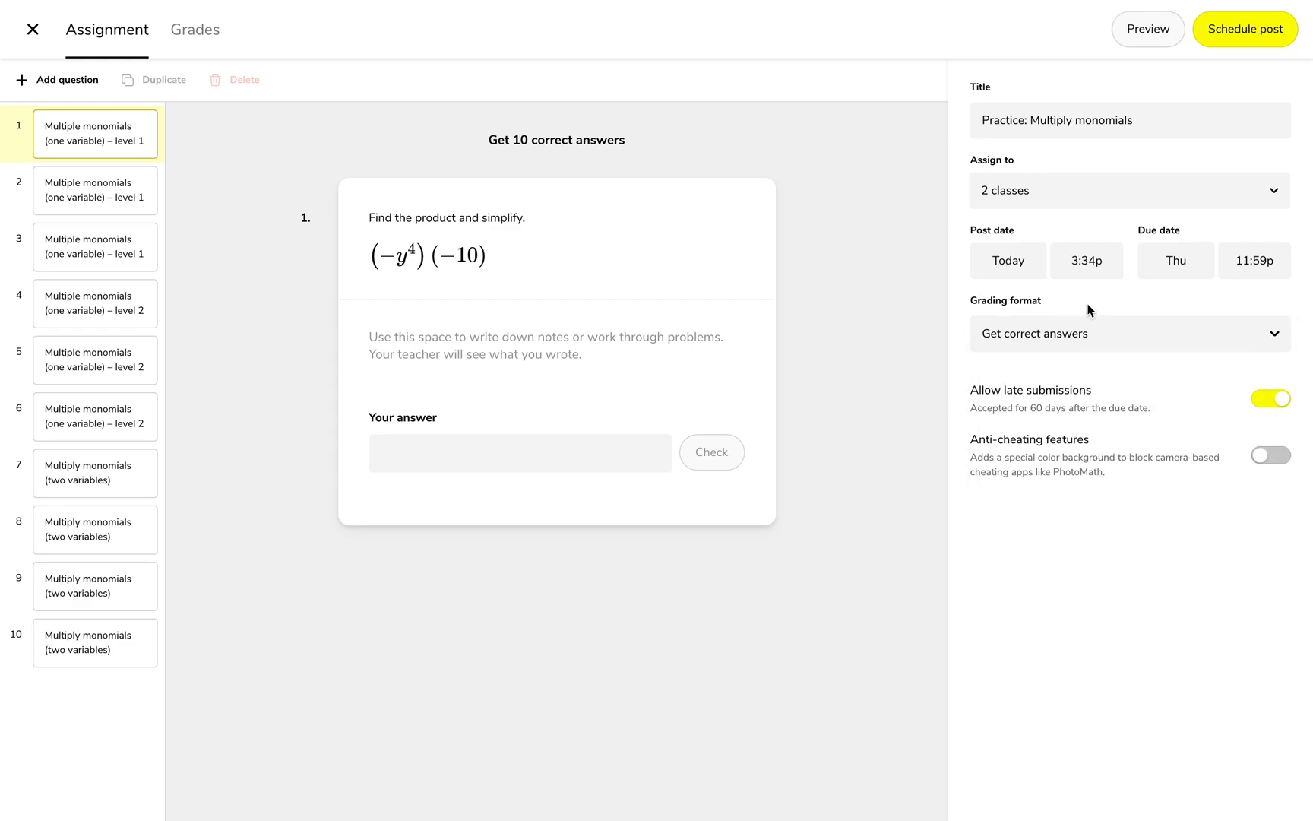
click(1093, 263)
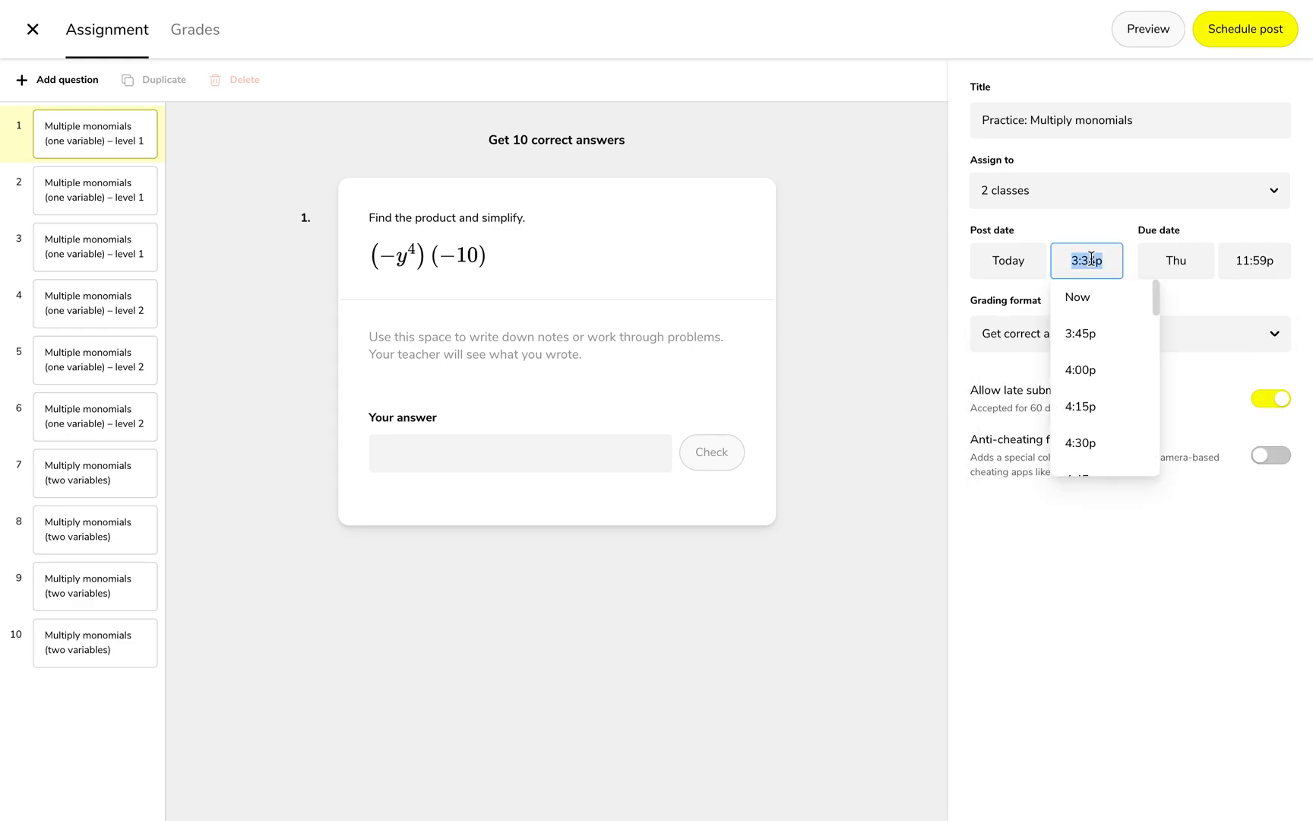
click(1082, 370)
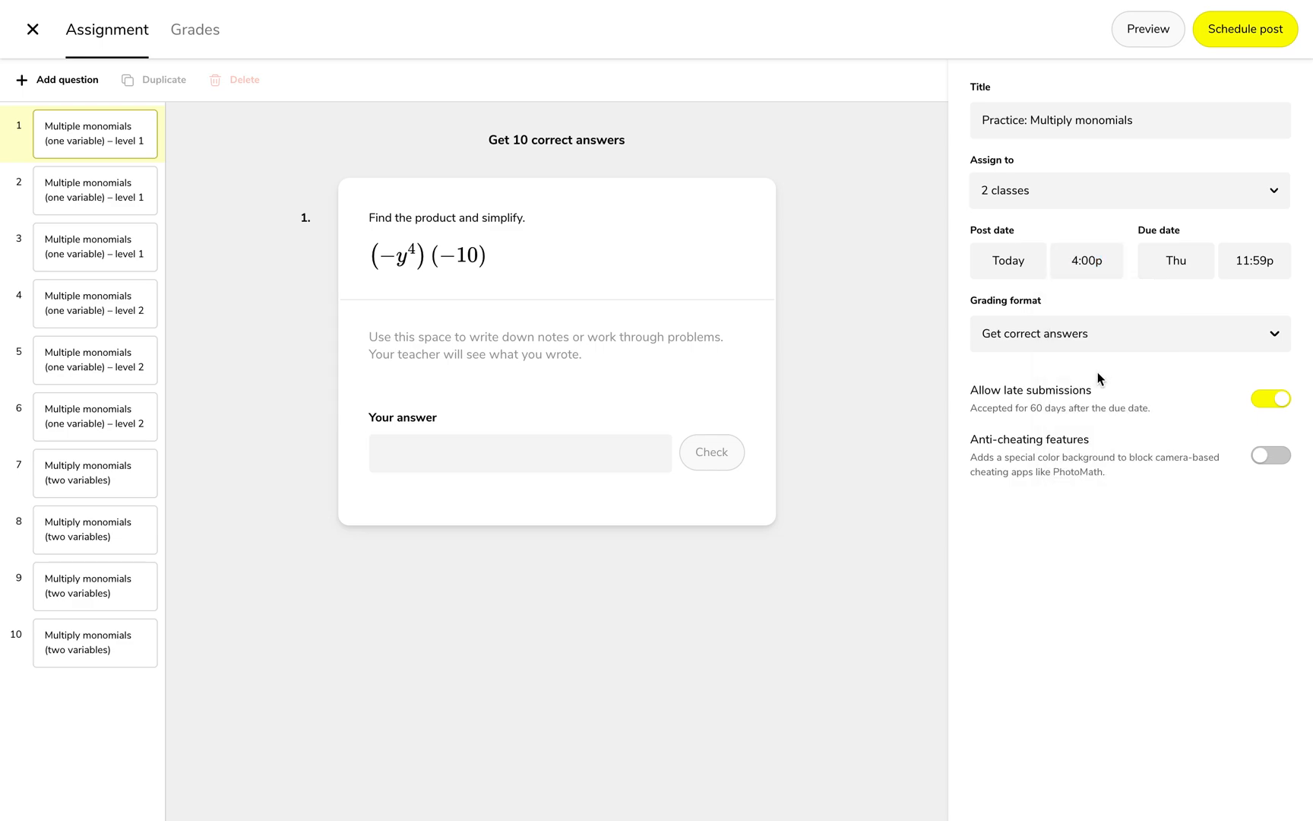
click(1183, 275)
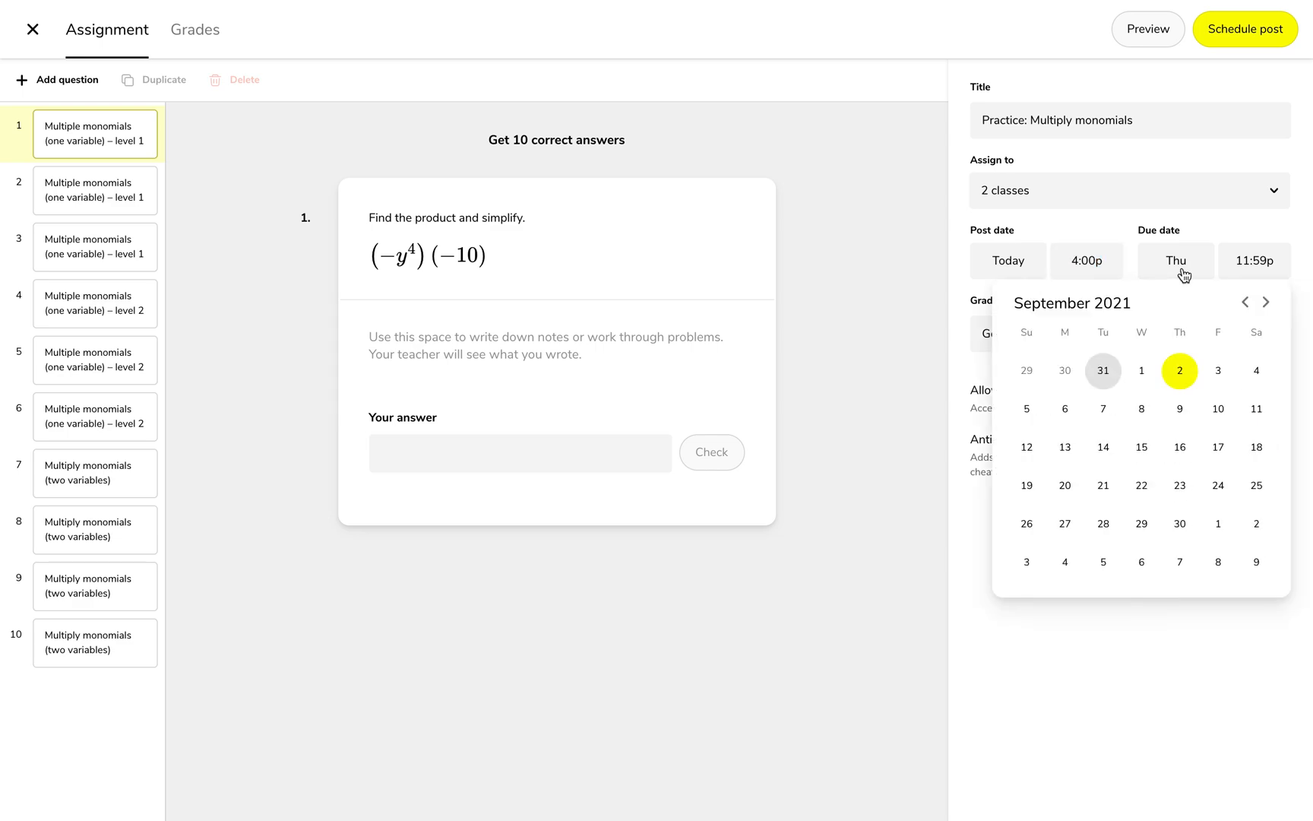
click(1218, 372)
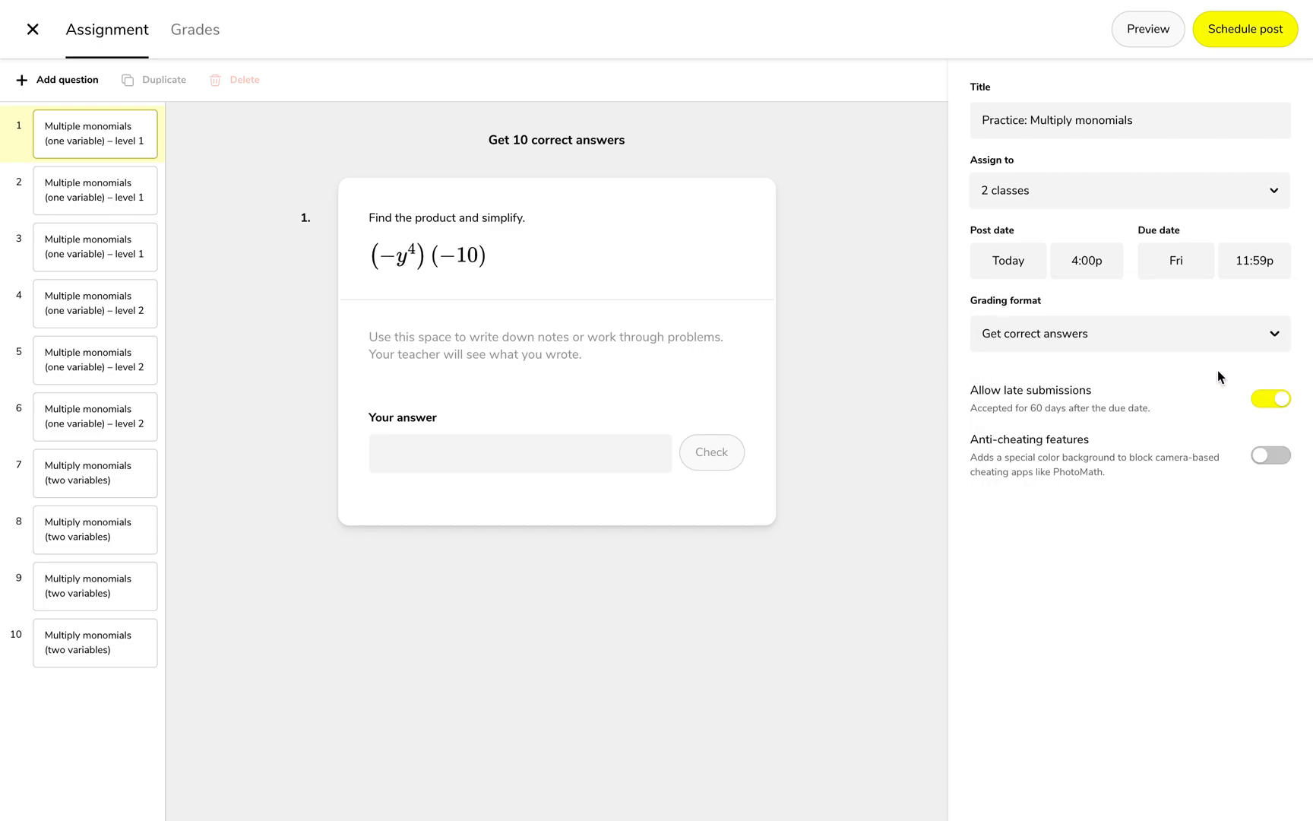
Compare the grading format options and set the assignment's format to Answer all questions.
click(1158, 346)
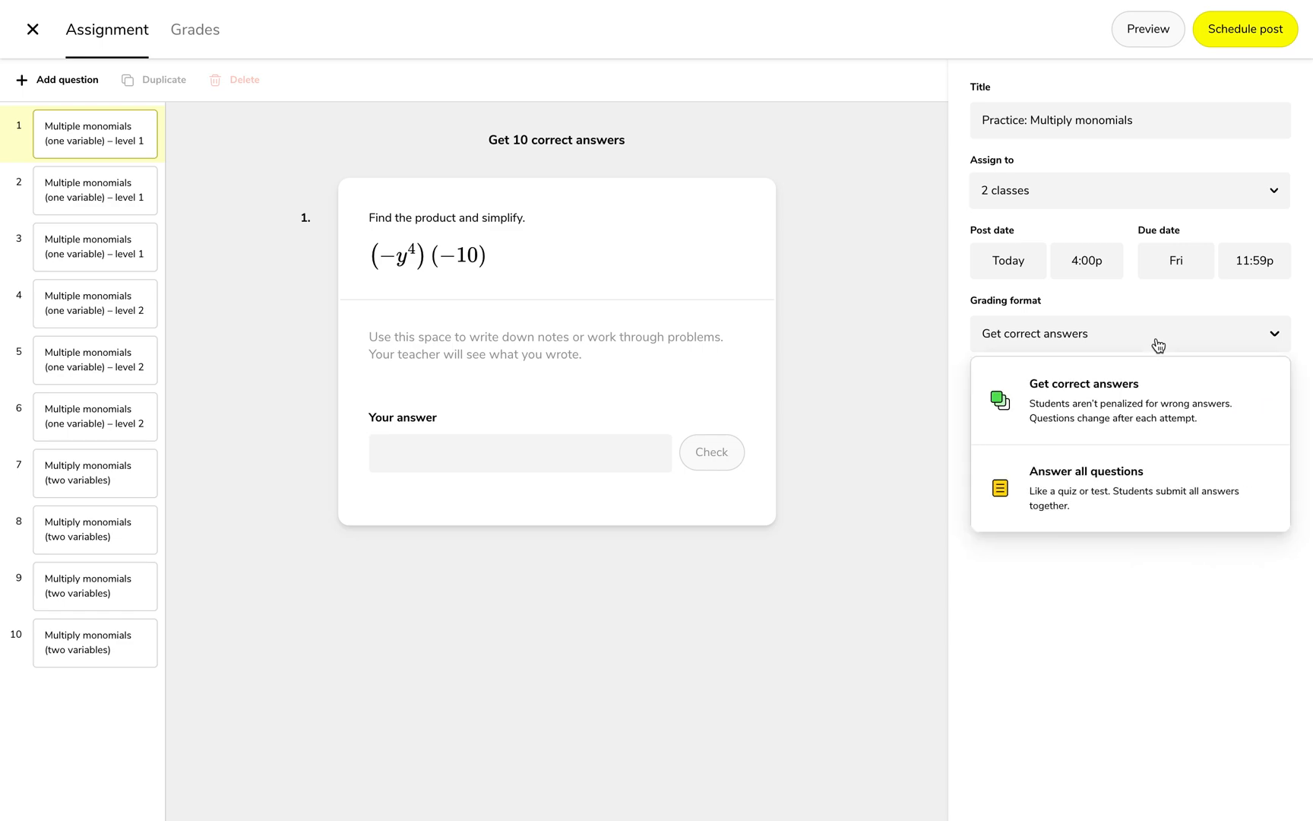
click(864, 286)
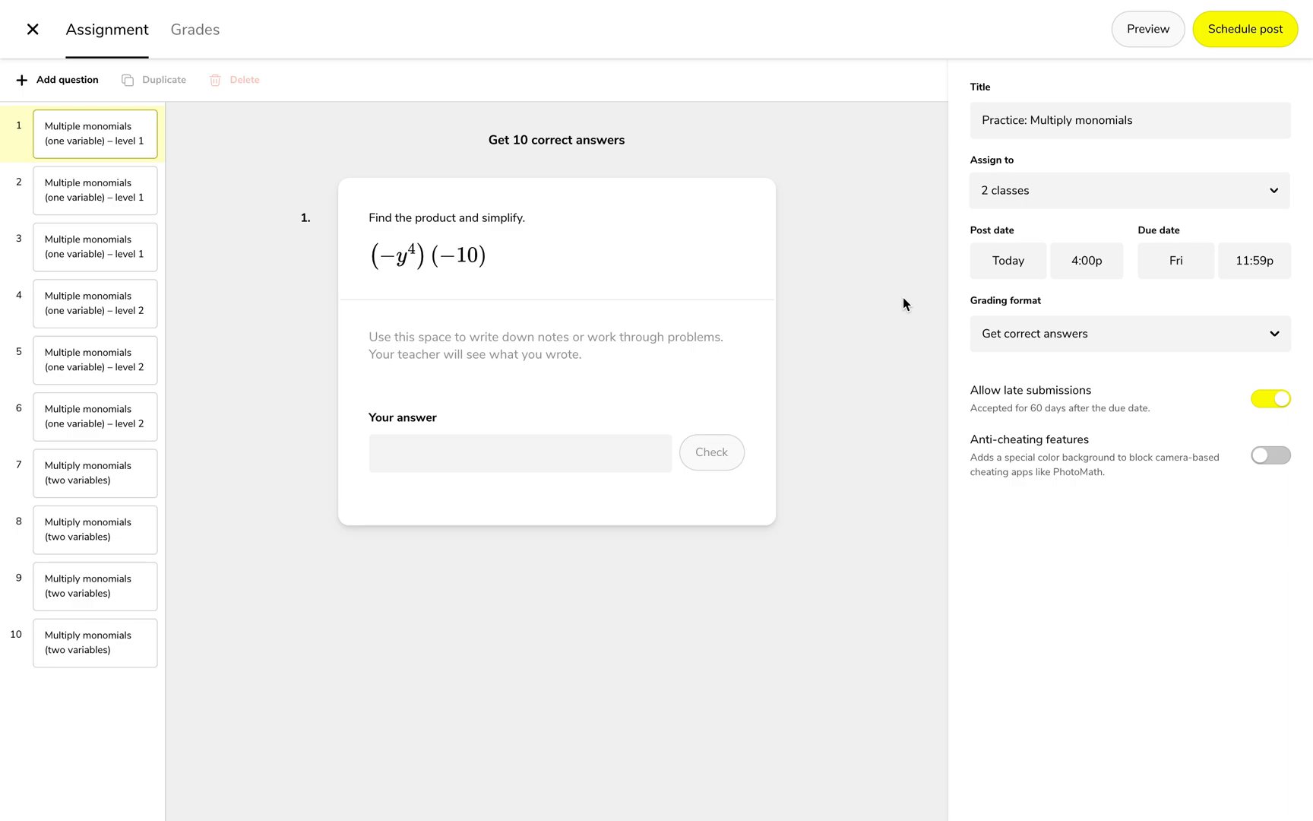
click(1054, 350)
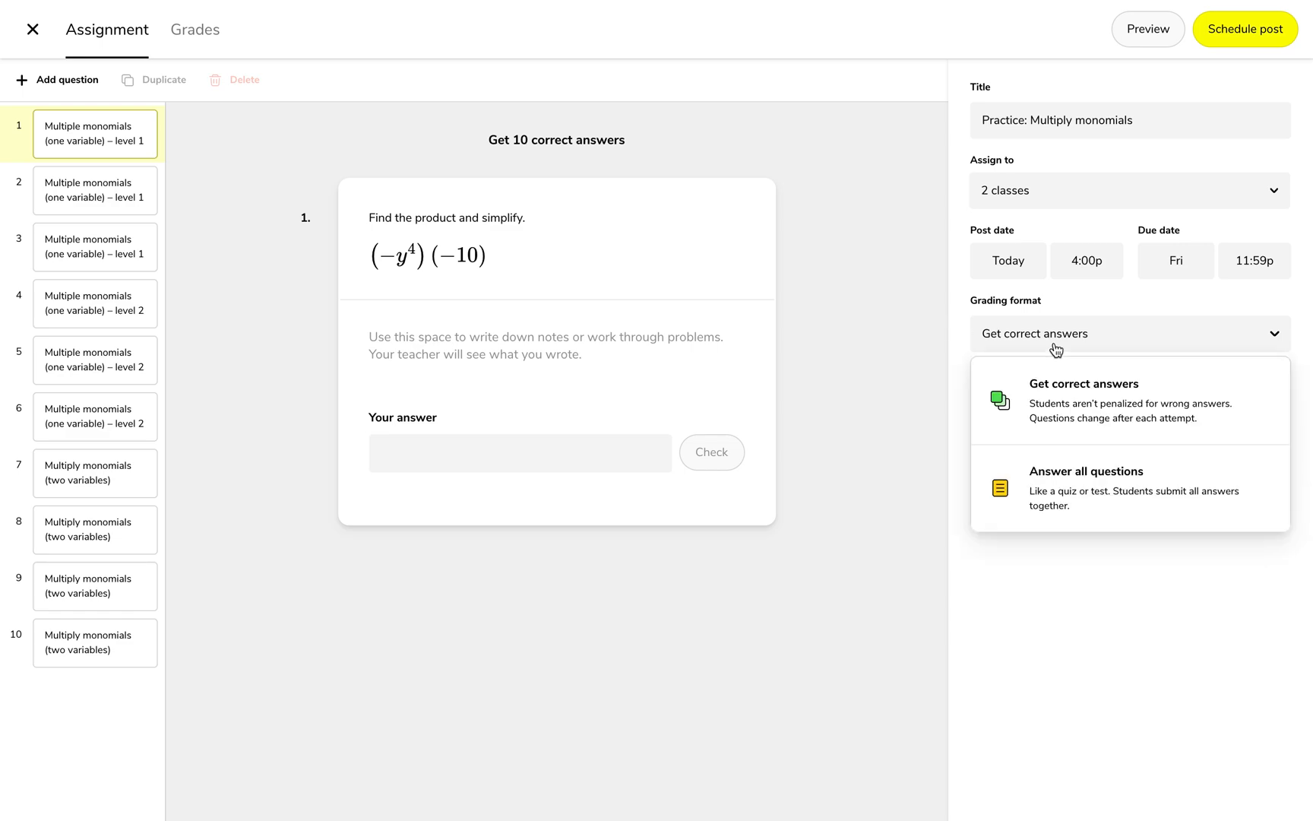
click(1064, 486)
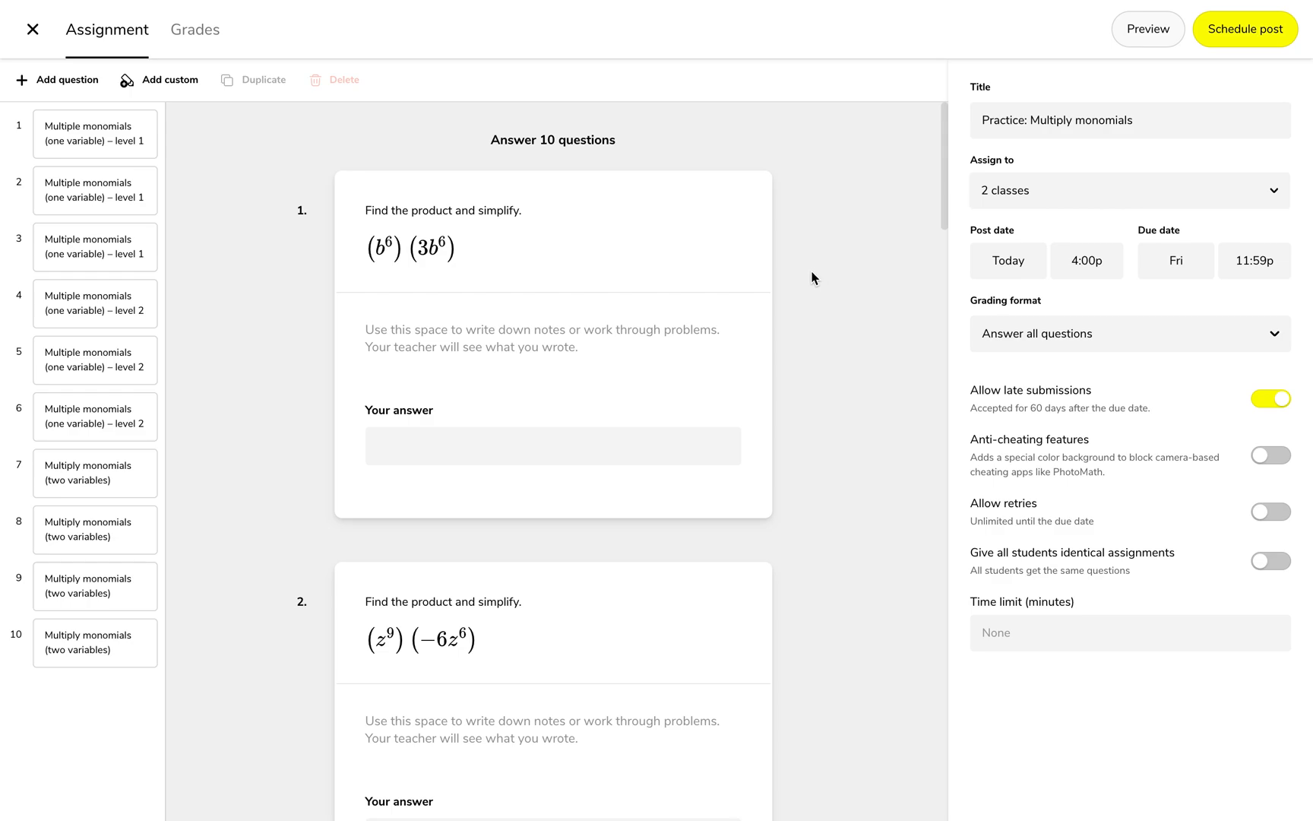
Examine all the questions in the quiz layout, try submitting the answers and cancel the submission.
scroll(828, 405, down, 6)
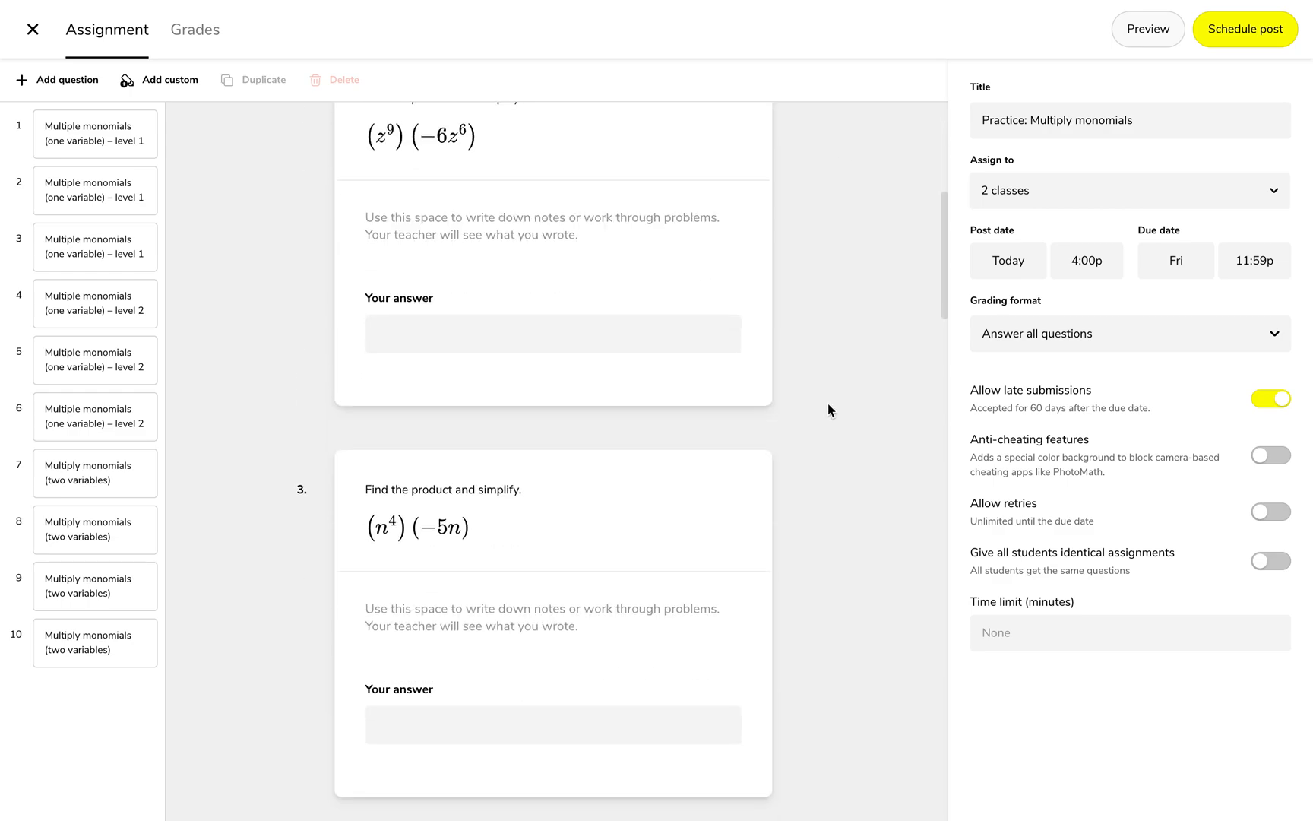
scroll(827, 405, down, 20)
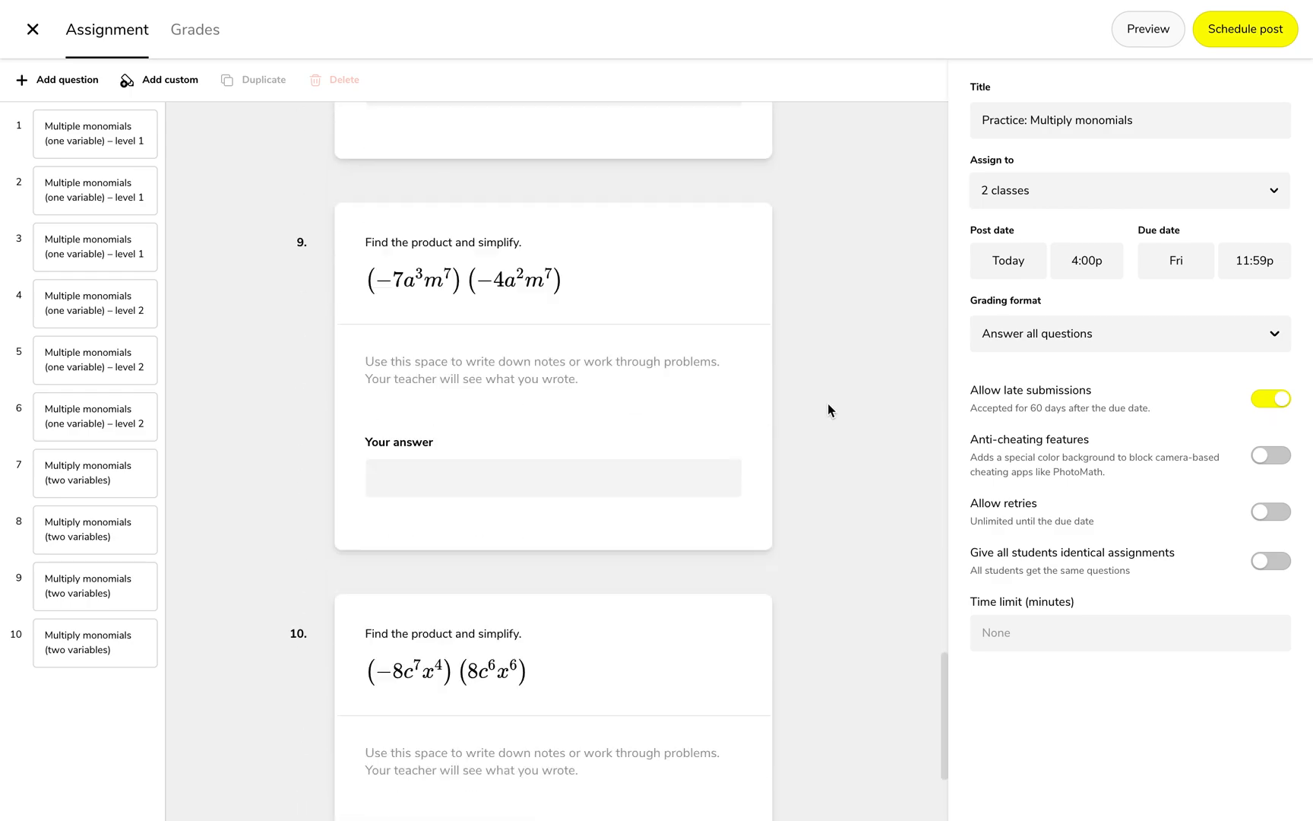
scroll(828, 404, down, 3)
click(661, 766)
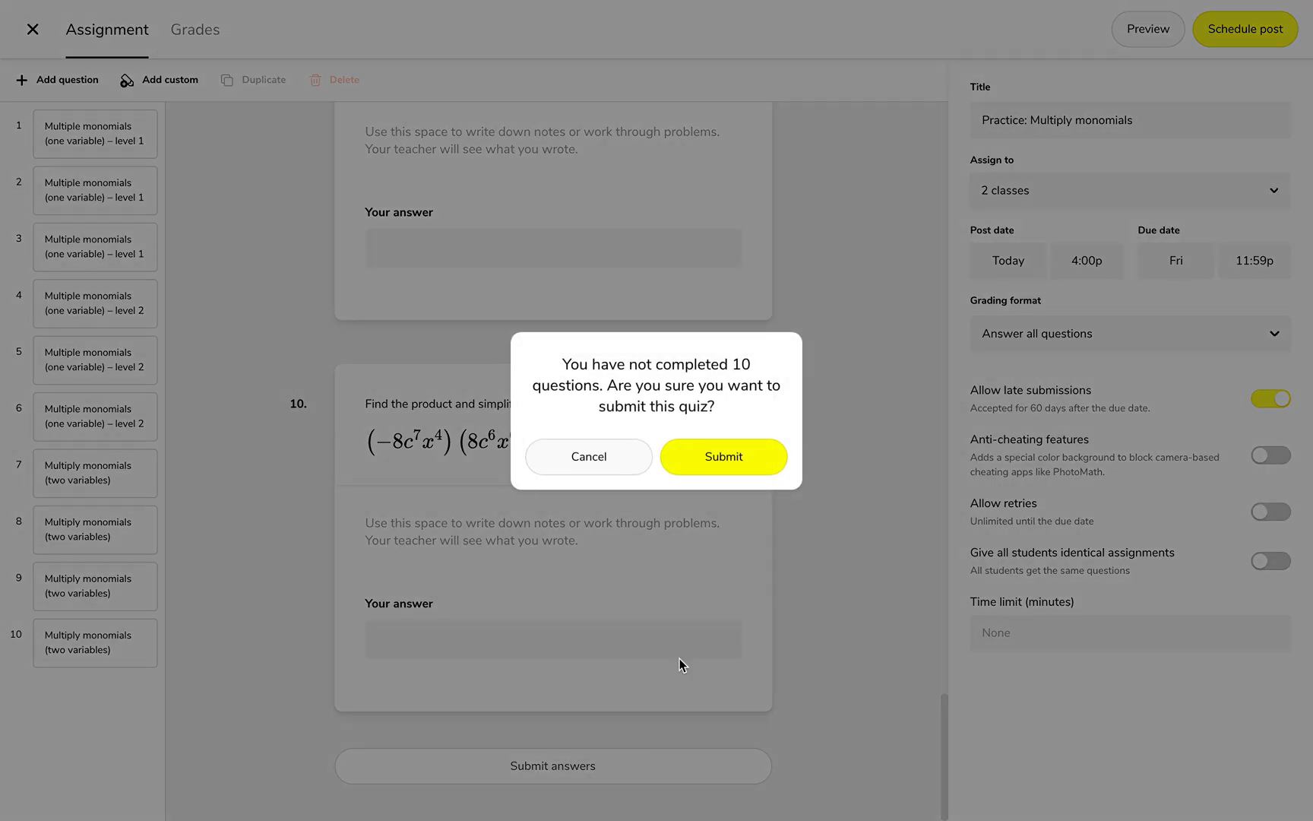
click(623, 465)
scroll(797, 453, up, 20)
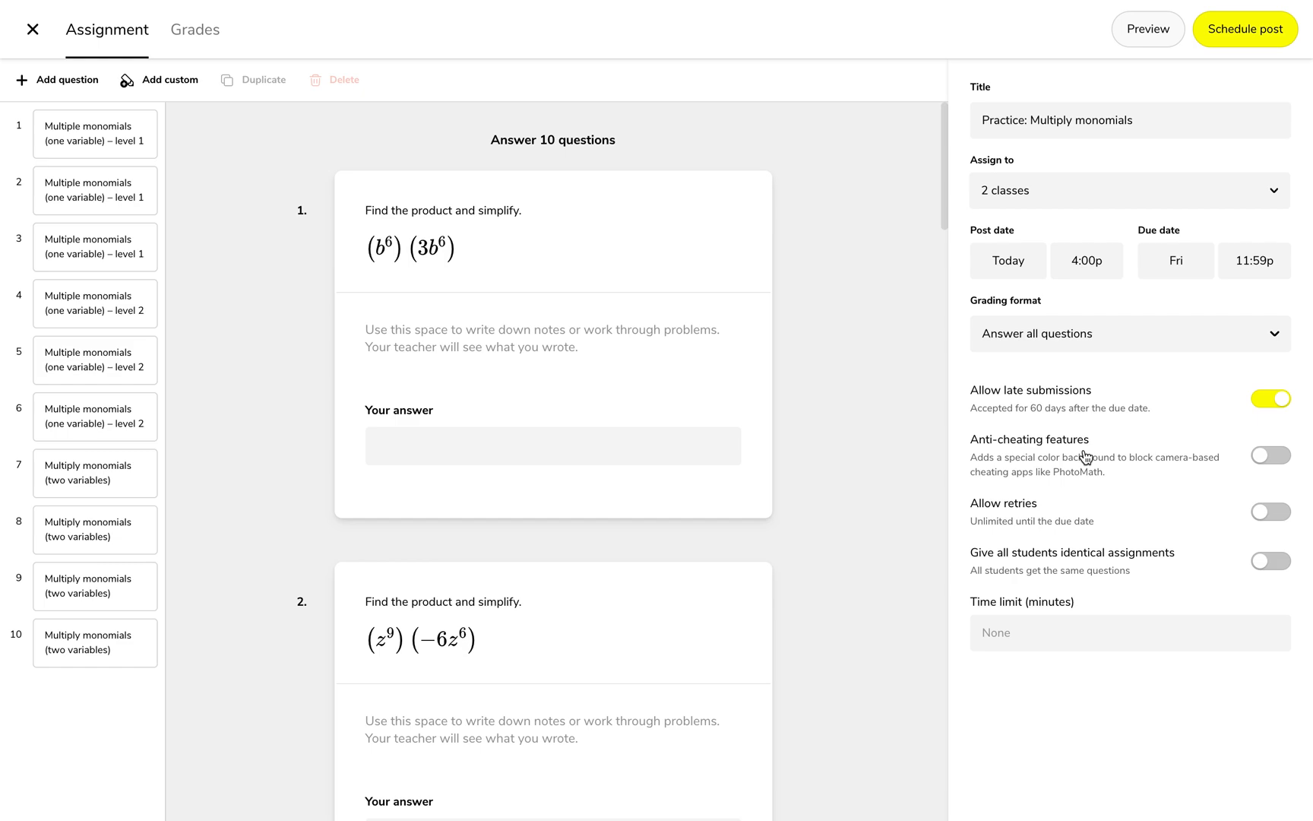
Enable the anti-cheating features and set the assignment's time limit to 15 minutes.
click(1272, 459)
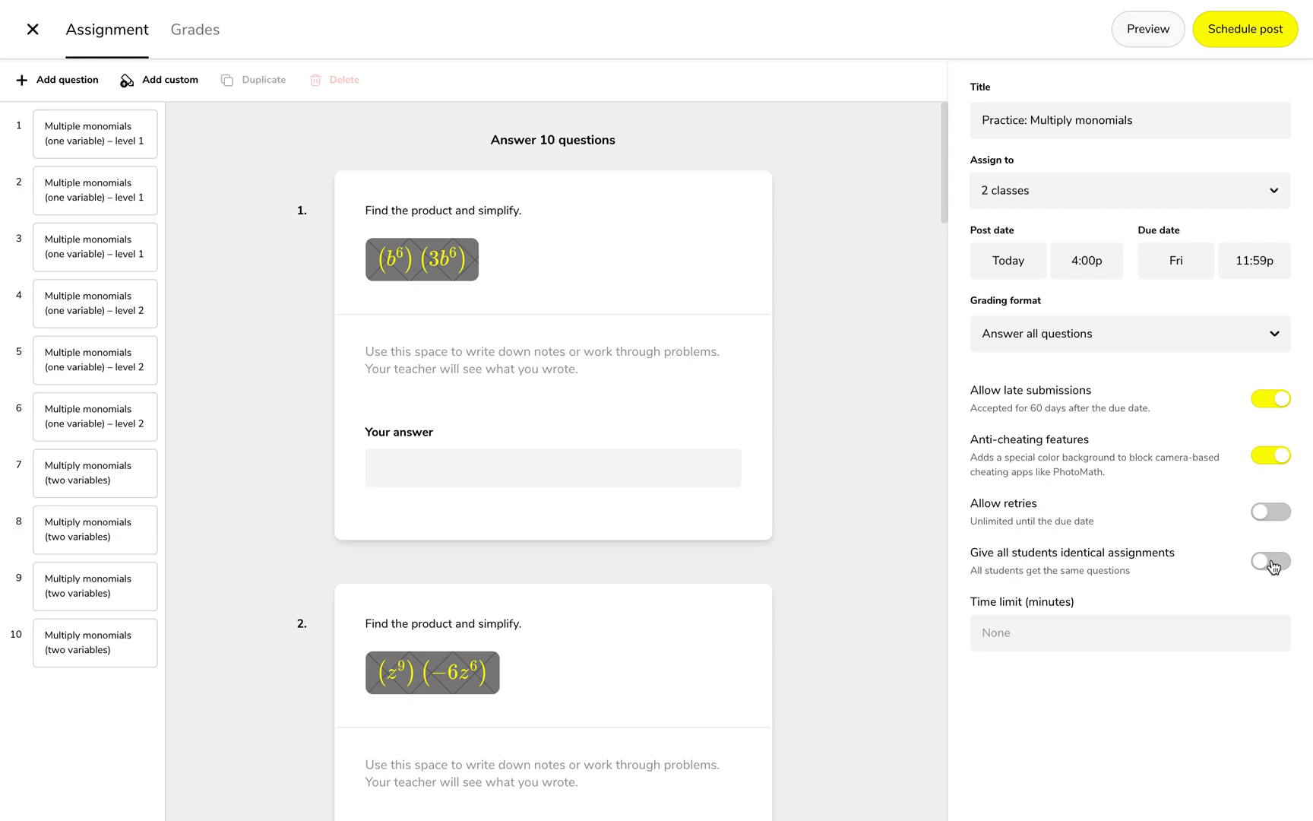
click(1205, 632)
text(15)
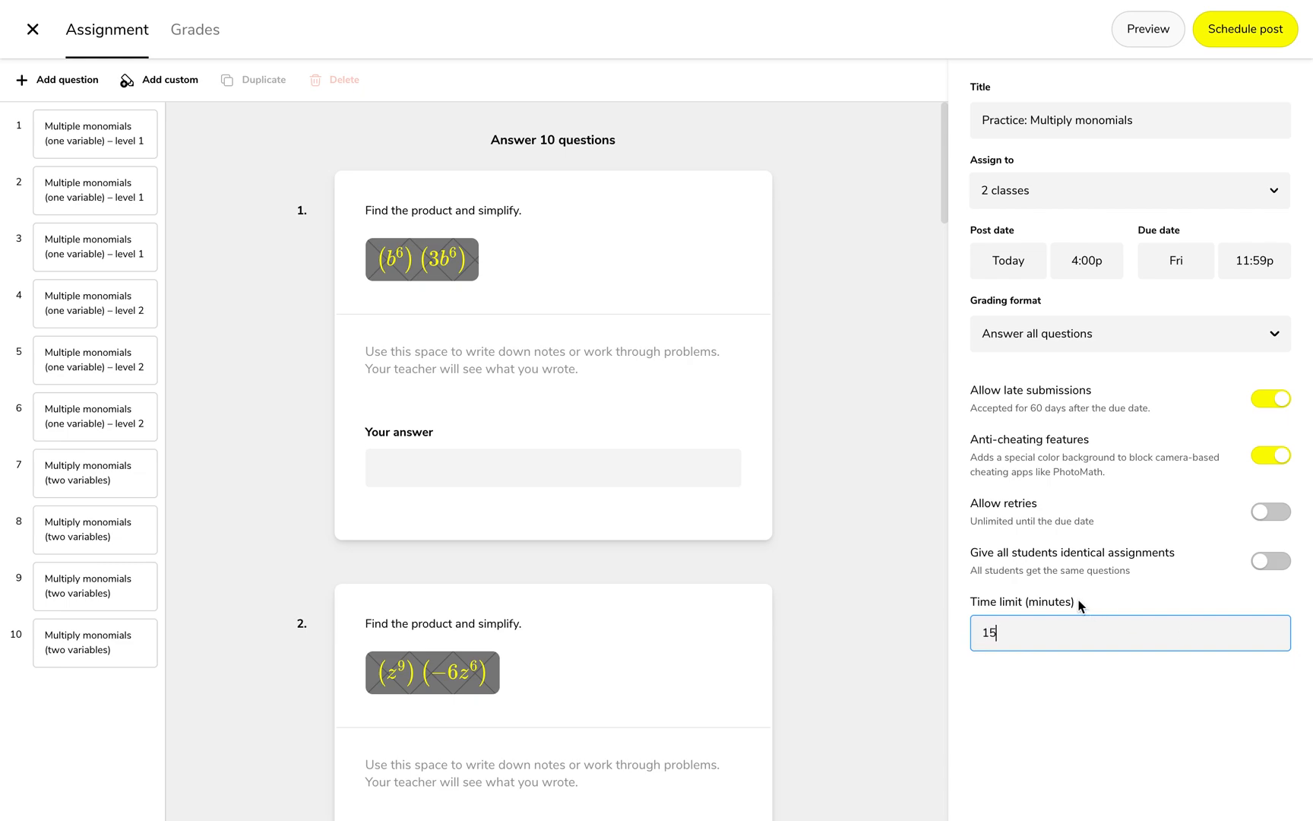
Add a custom question with the instructions "Find the area of the circle" and a graph of y^2+x^2=9.
click(1085, 673)
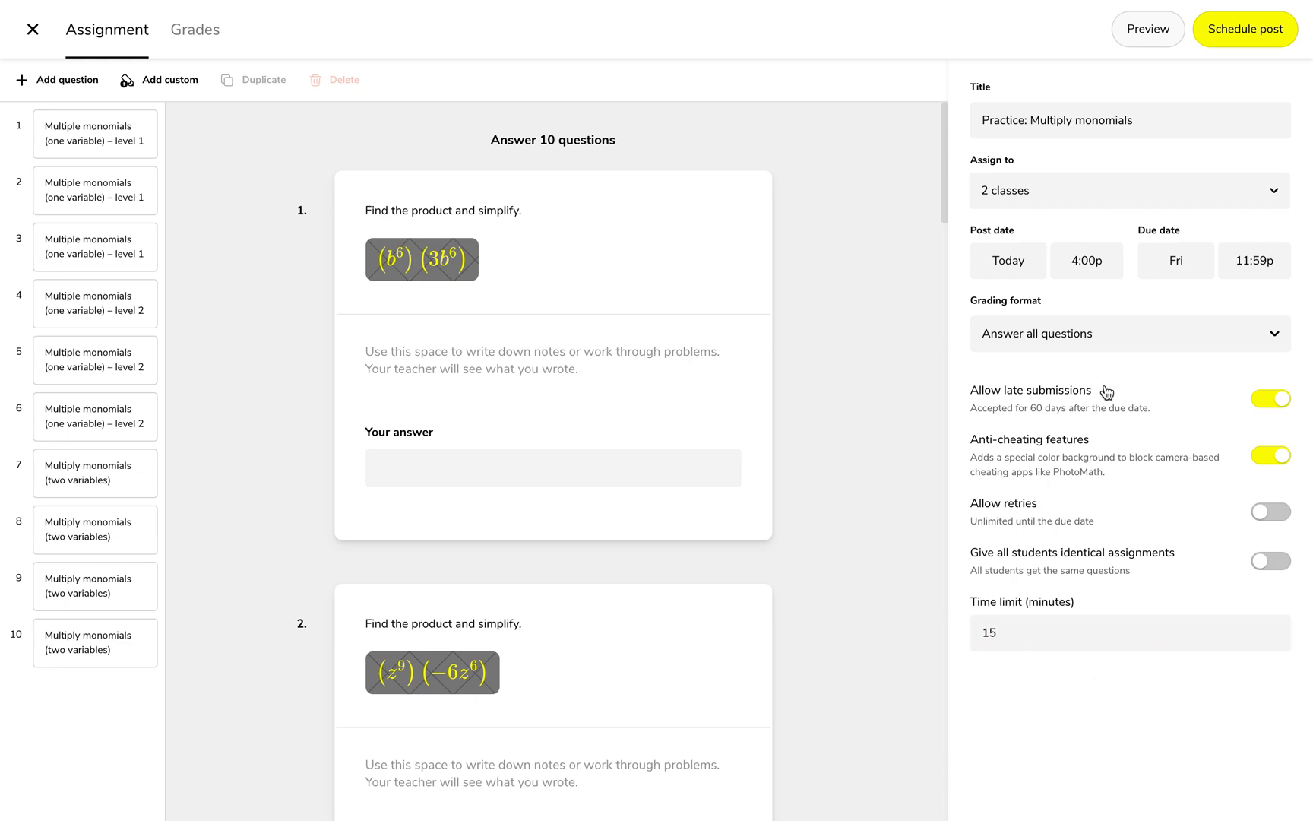
click(174, 94)
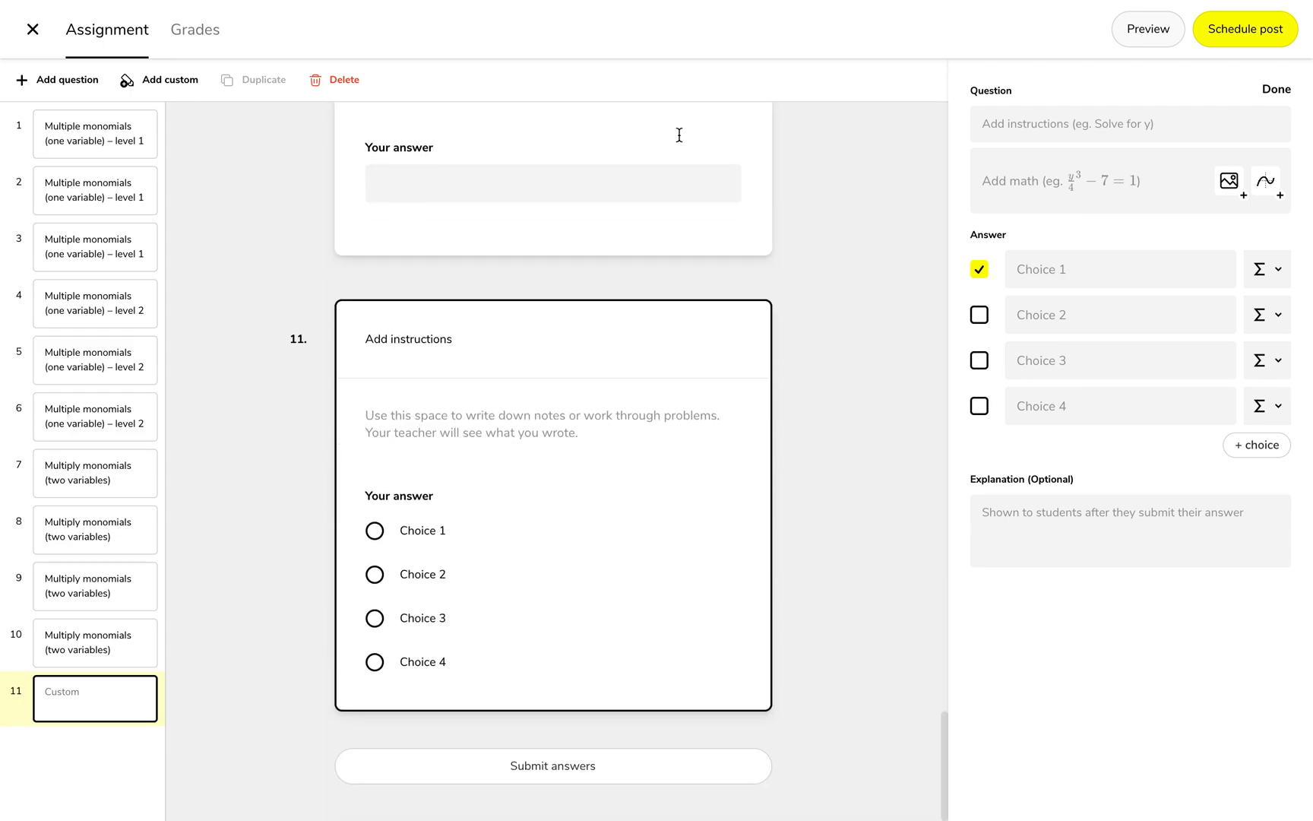
click(997, 130)
text(Find th)
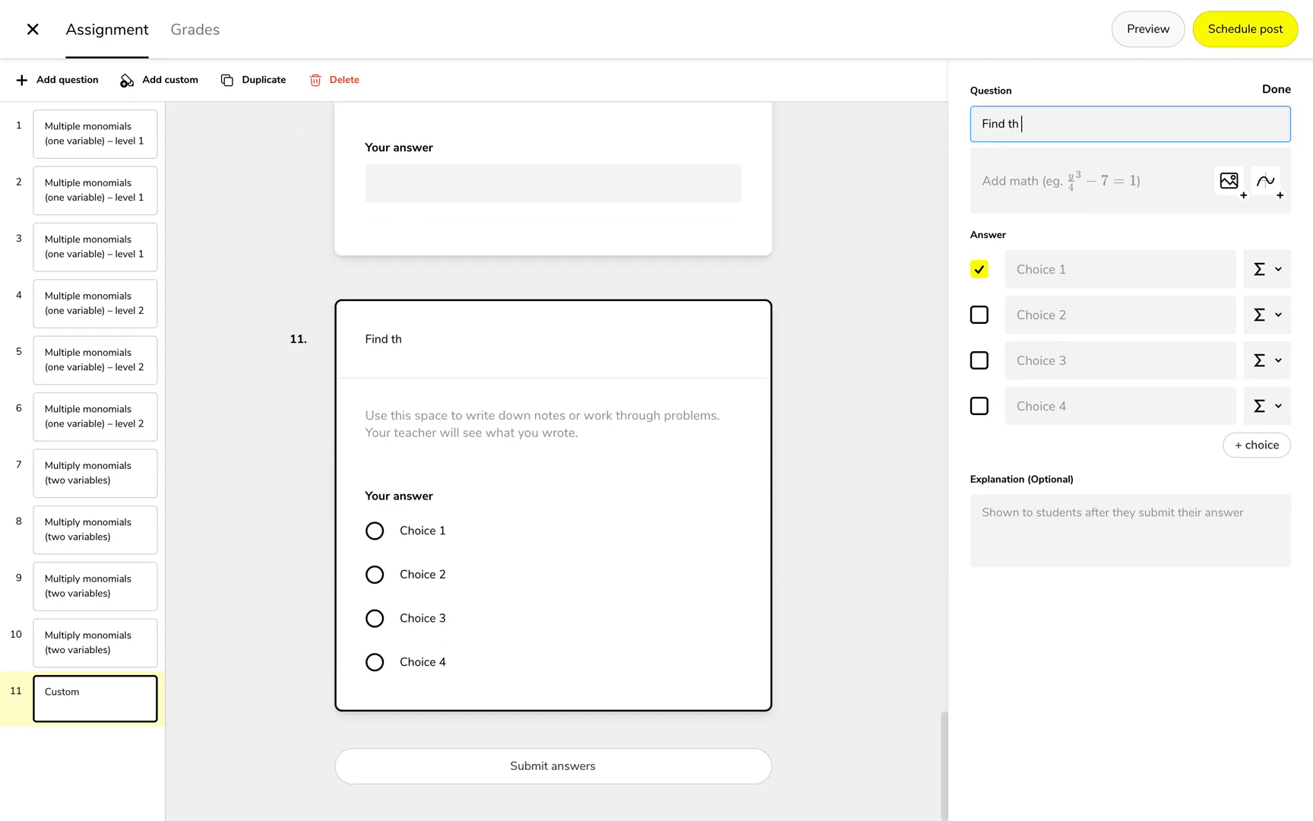
text(e area of the circle)
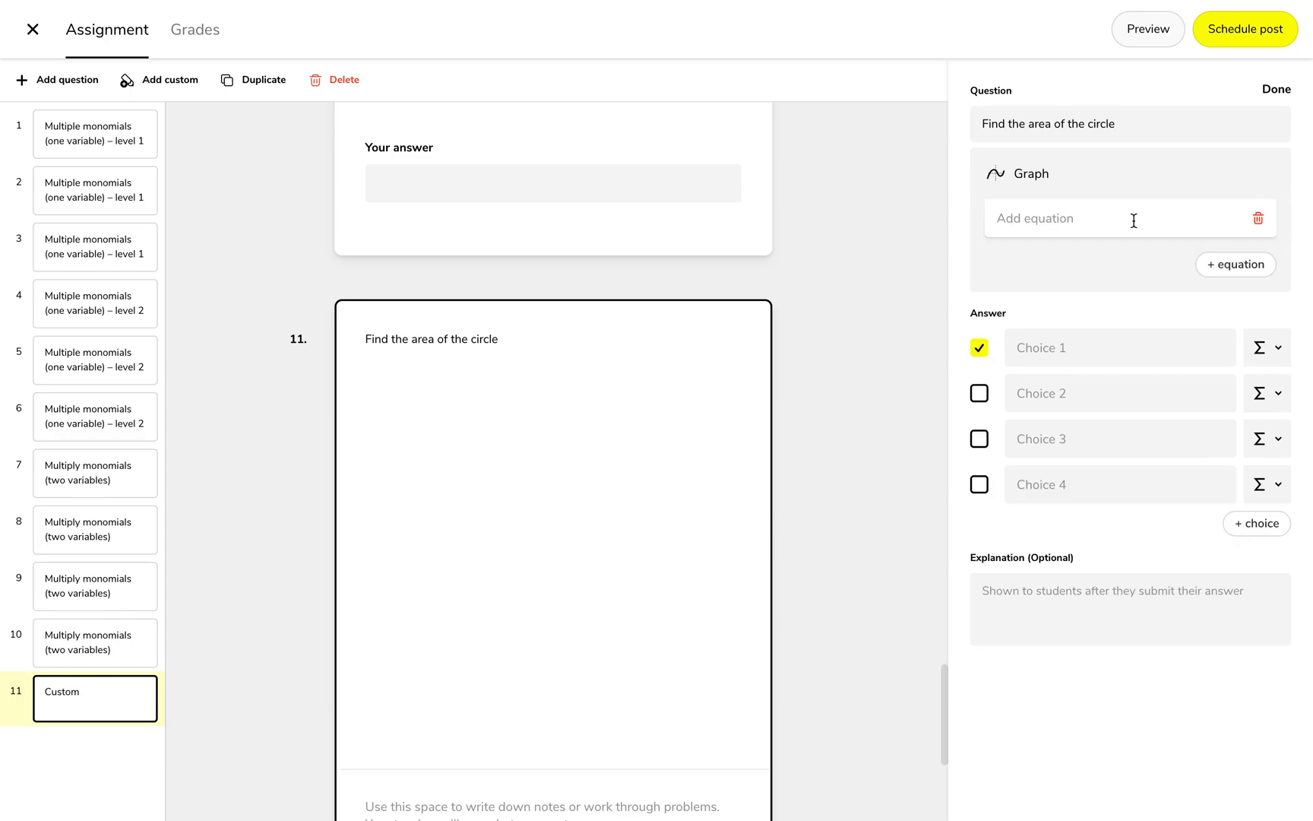
click(1135, 219)
text(y^2+x^2=9)
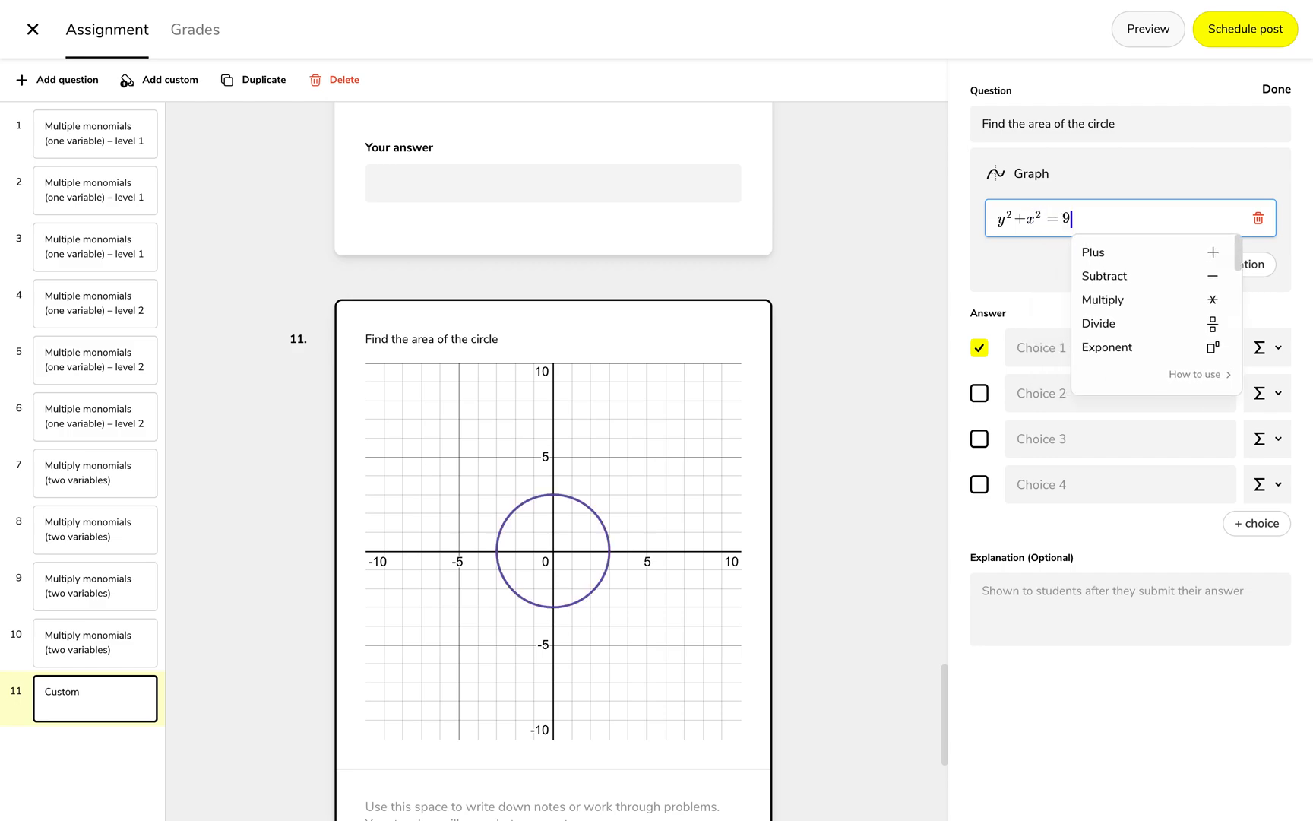
Enter 9π as the custom question's first, correct answer choice and 6π as its second choice.
click(1063, 349)
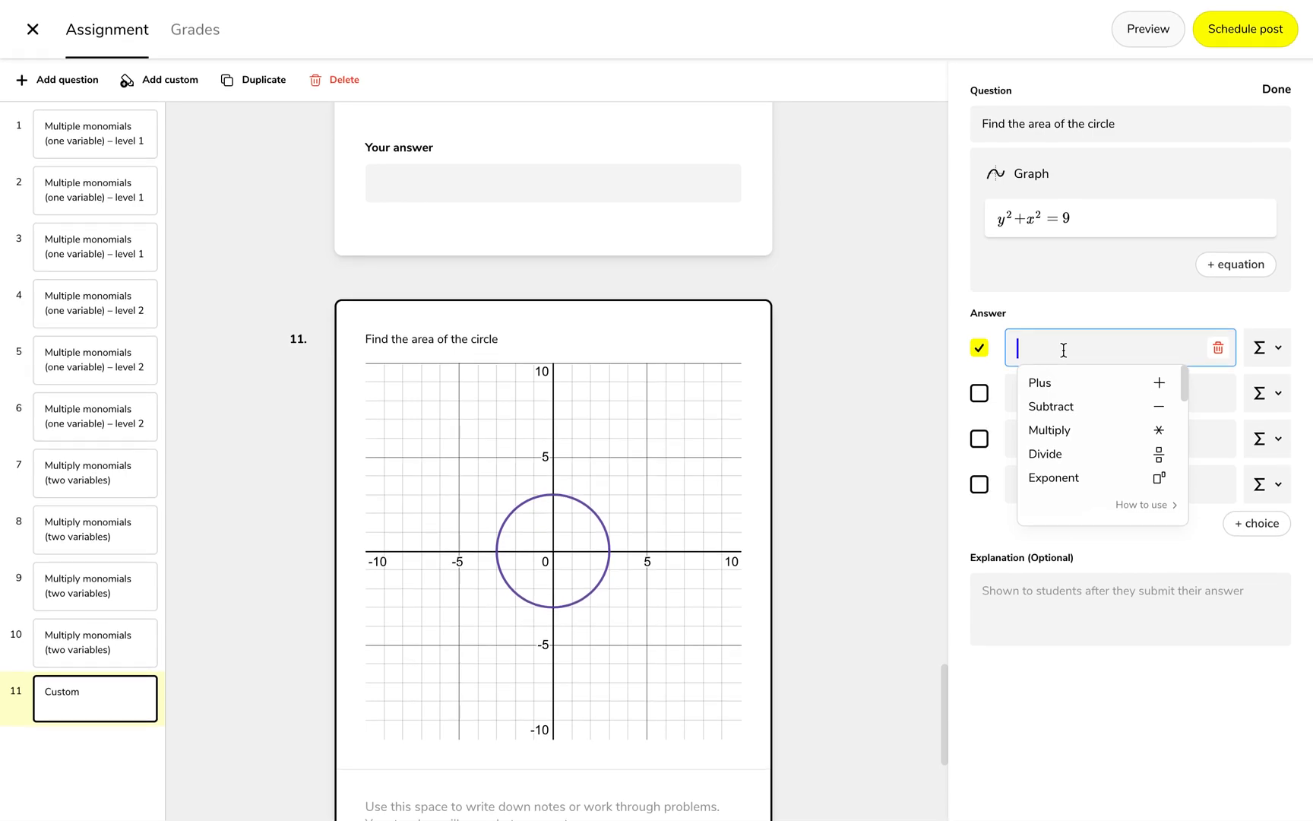
text(9pi)
key(Return)
click(1029, 396)
text(6pi)
key(Return)
Enter 3π and π as the third and fourth answer choices and finish editing the custom question.
click(1023, 440)
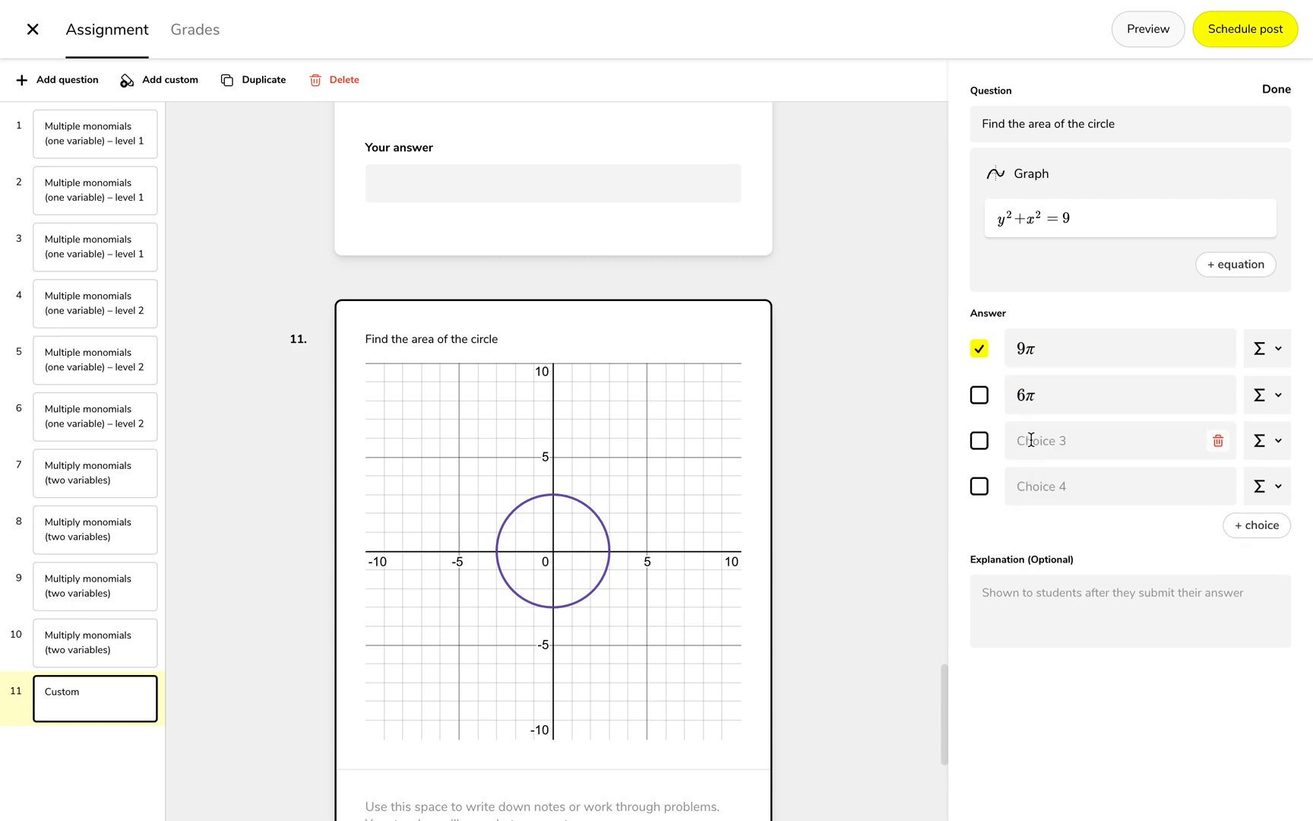
text(3pi)
key(Return)
click(1022, 487)
text(pi)
key(Return)
click(985, 559)
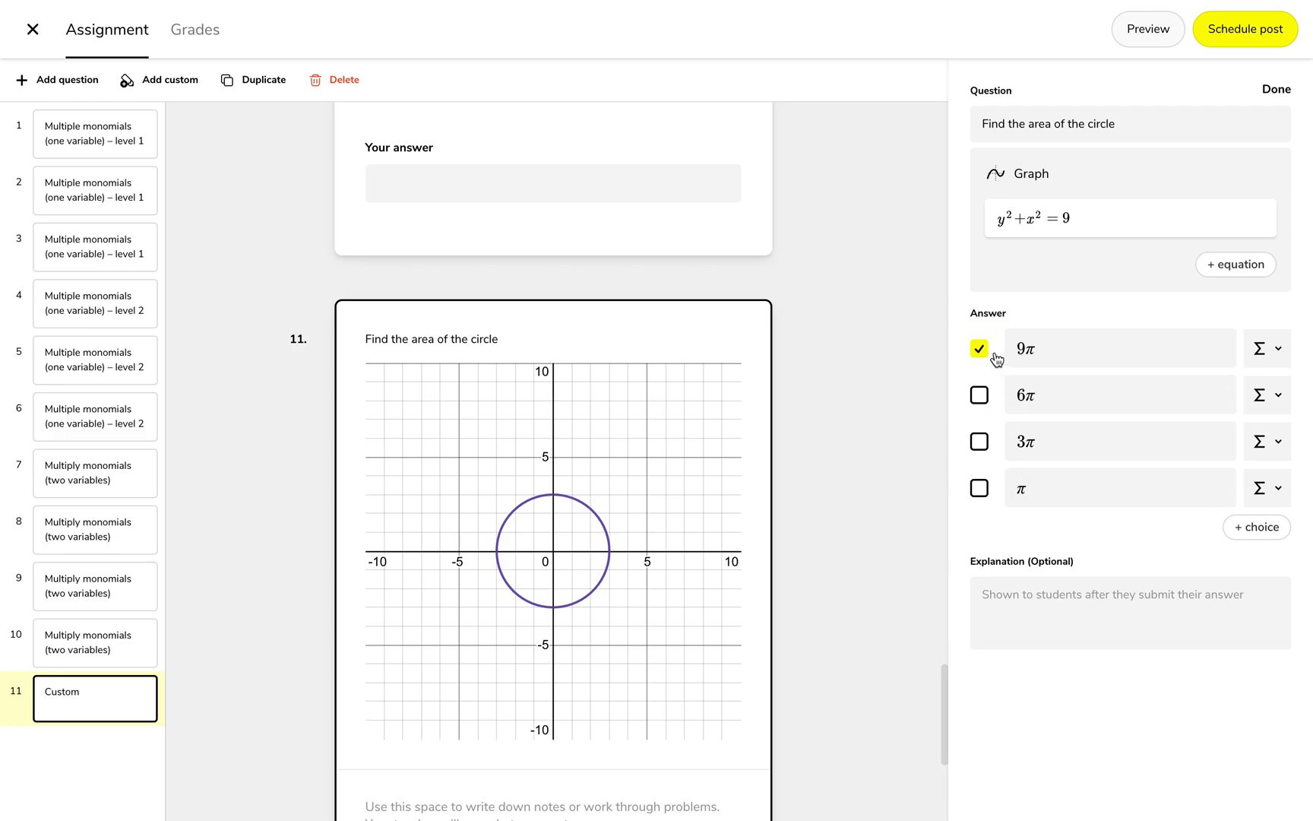
click(1278, 89)
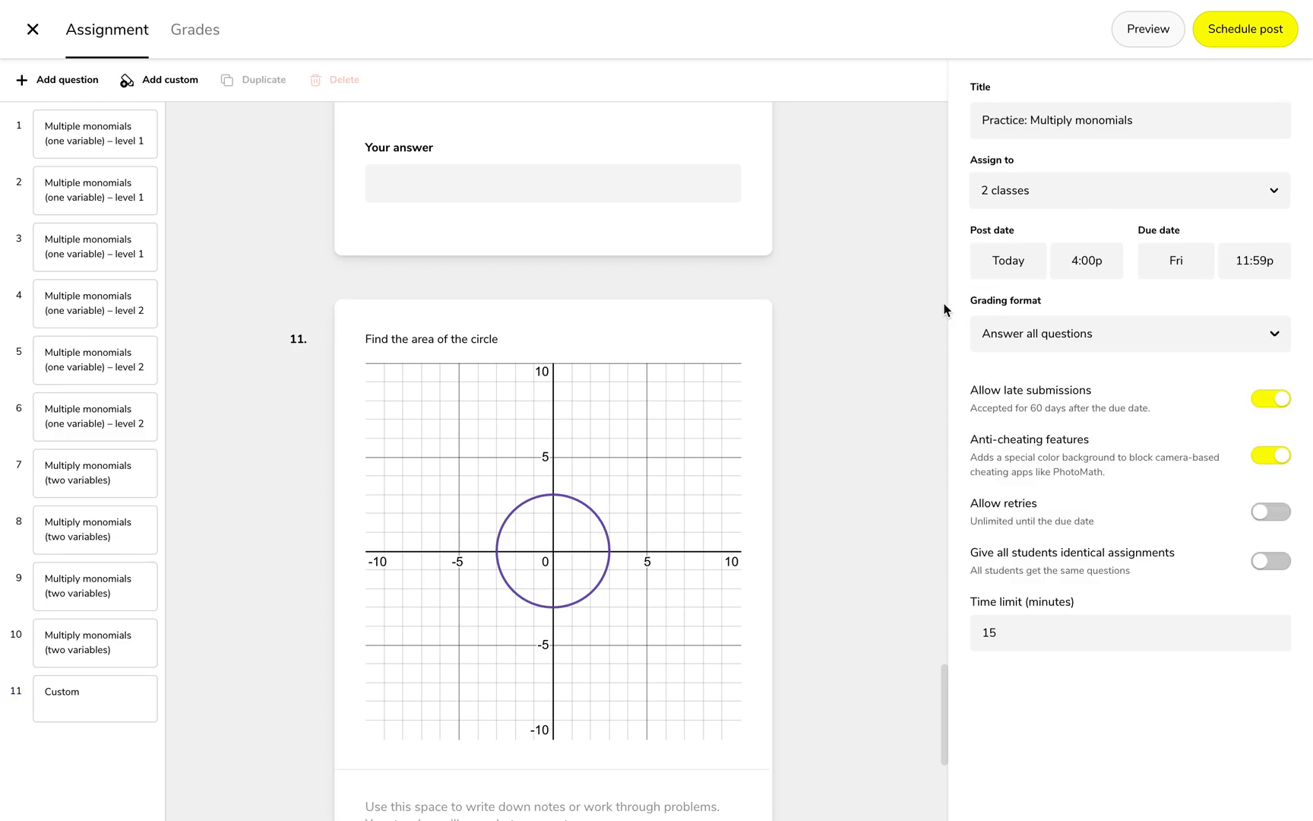
Move the sixth question, a one-variable level 2 problem, down to the eighth position in the question list.
scroll(853, 443, down, 5)
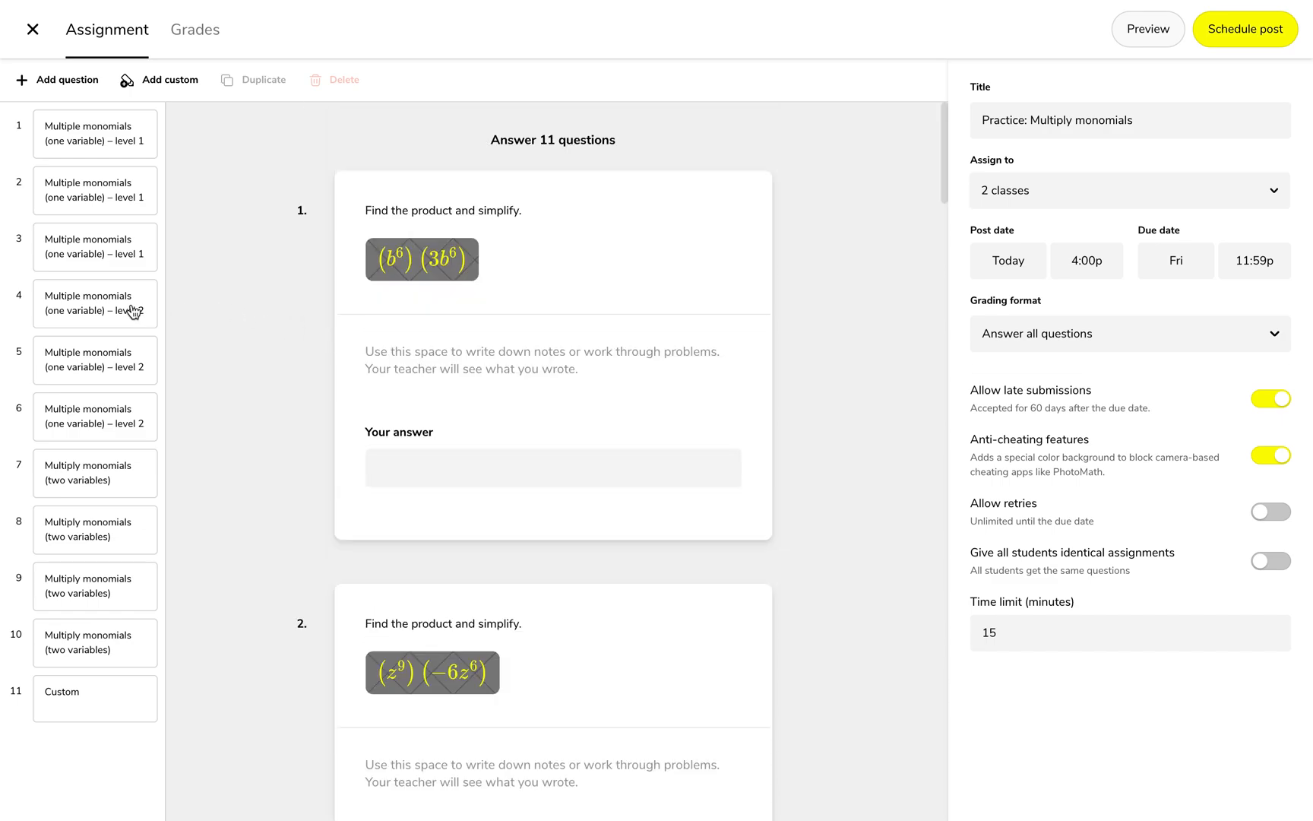
drag(110, 412, 120, 534)
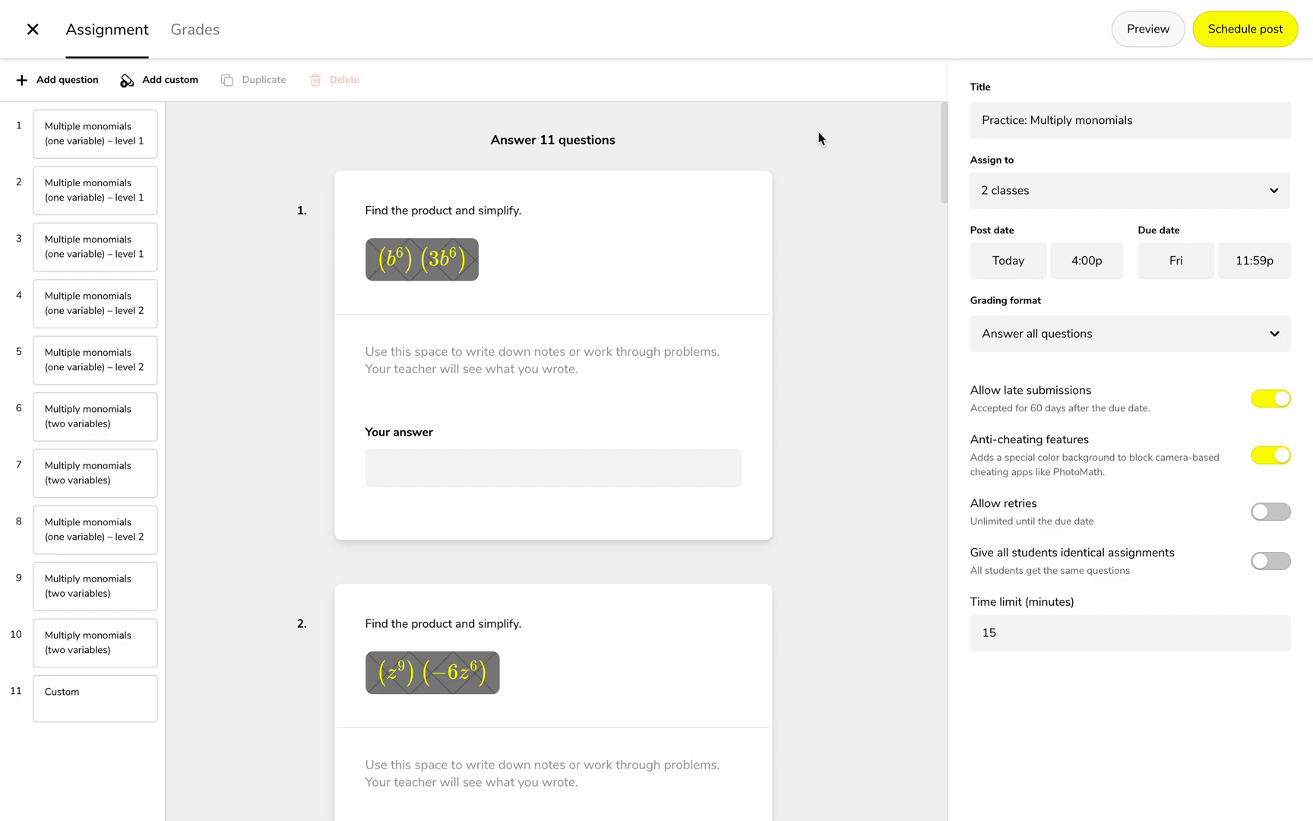
scroll(783, 327, down, 2)
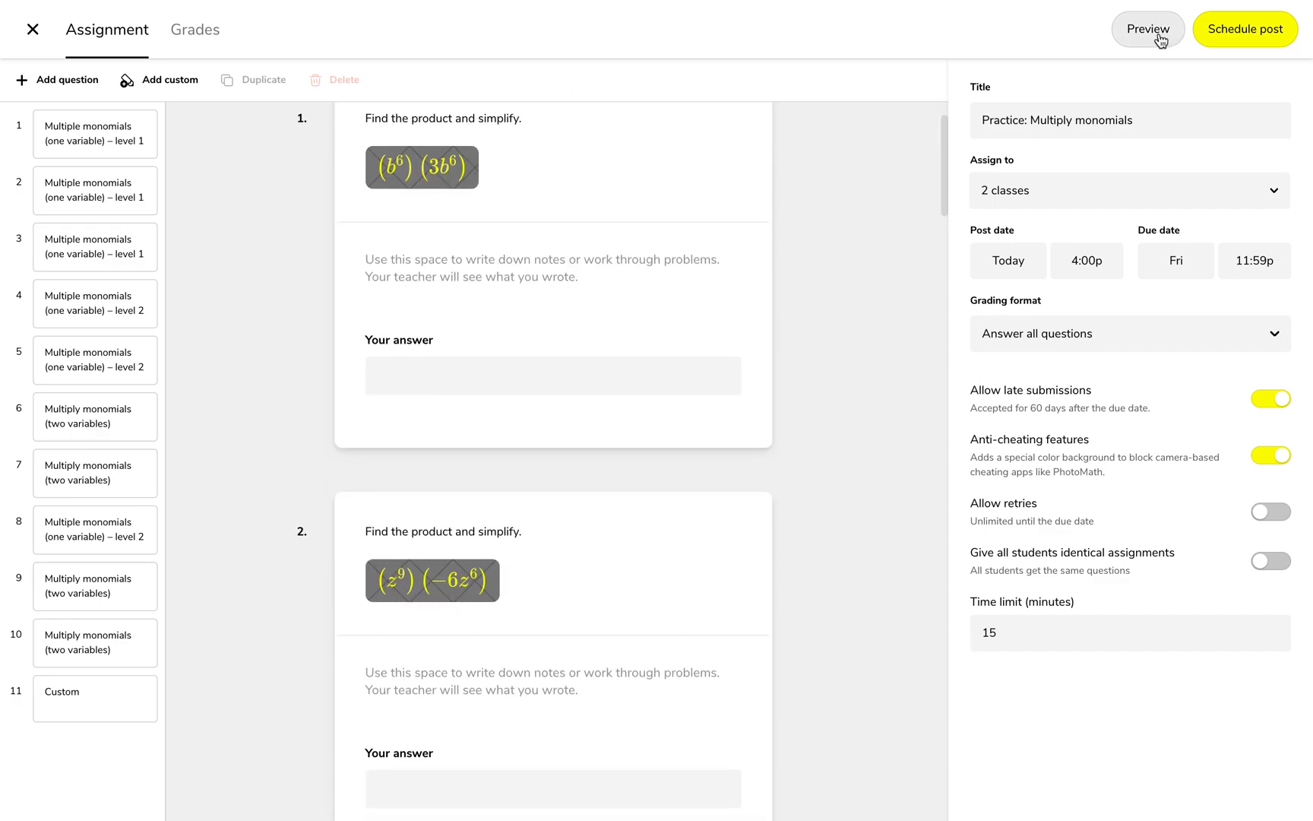
Preview the assignment as a student, start it and open the notes space of question 3 for writing.
click(1148, 31)
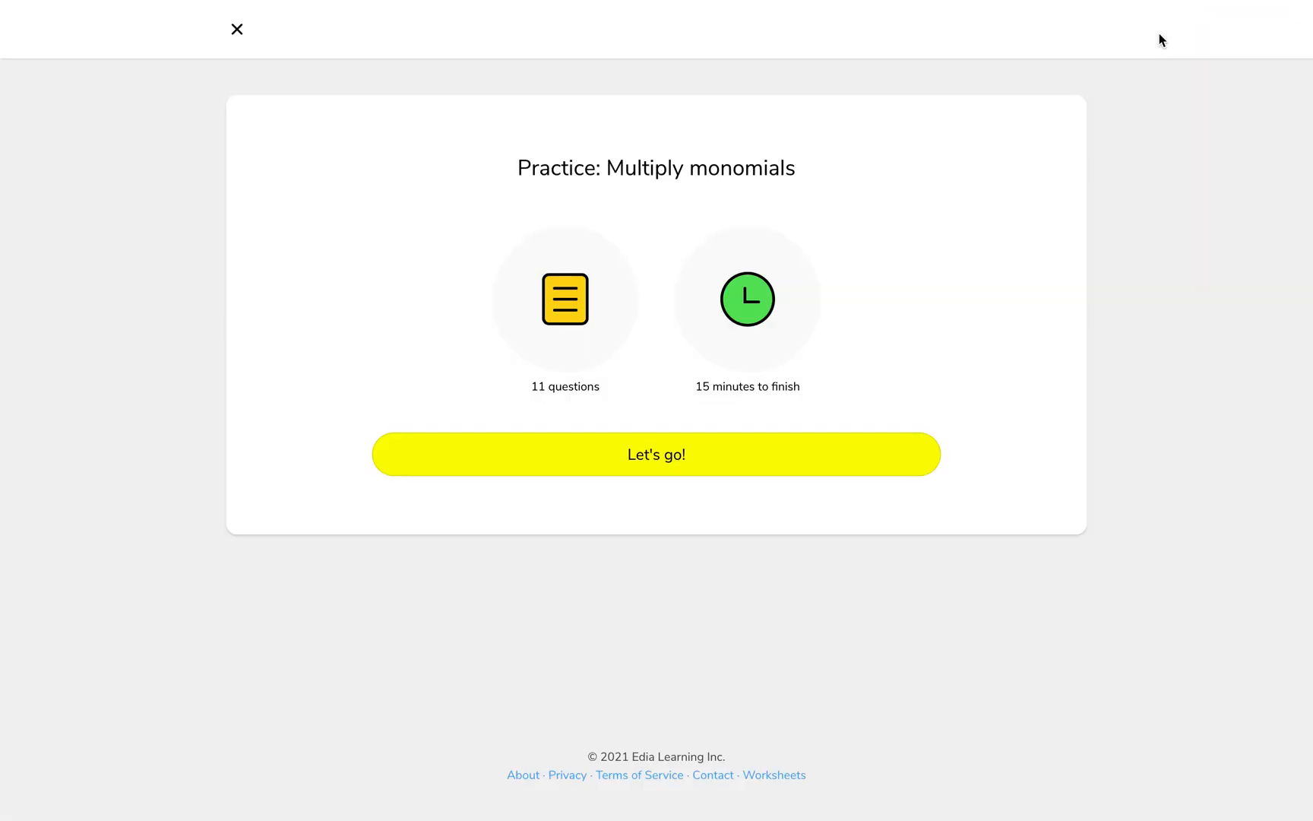
click(757, 469)
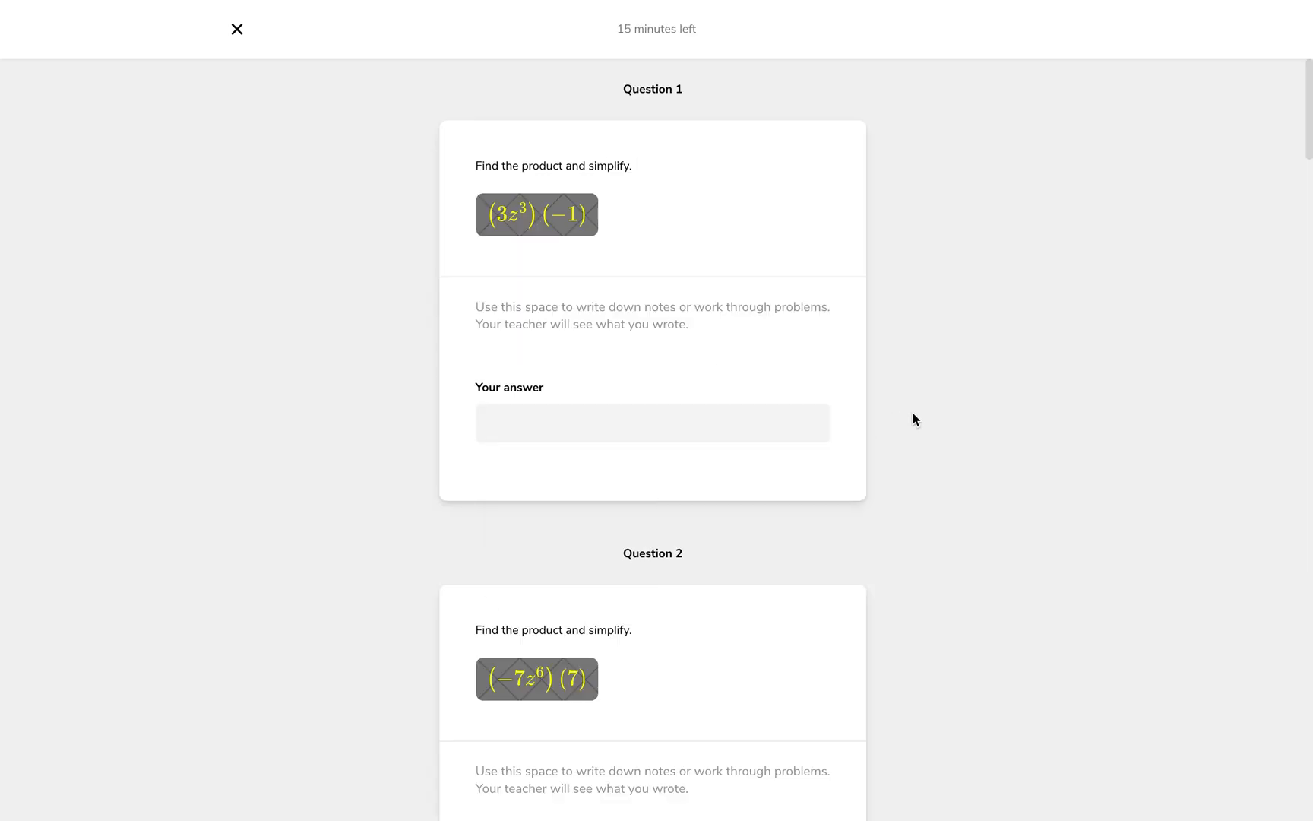
scroll(913, 414, down, 10)
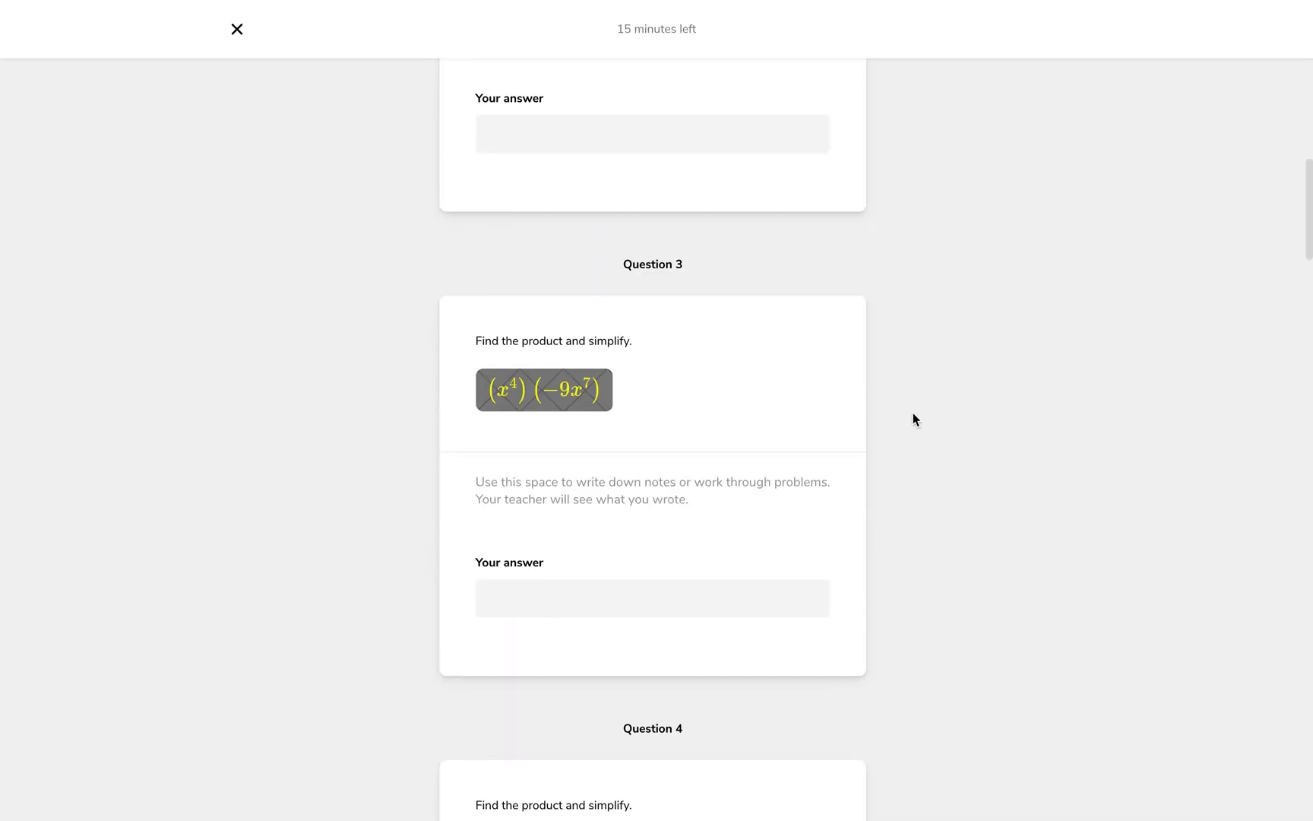
scroll(913, 419, down, 2)
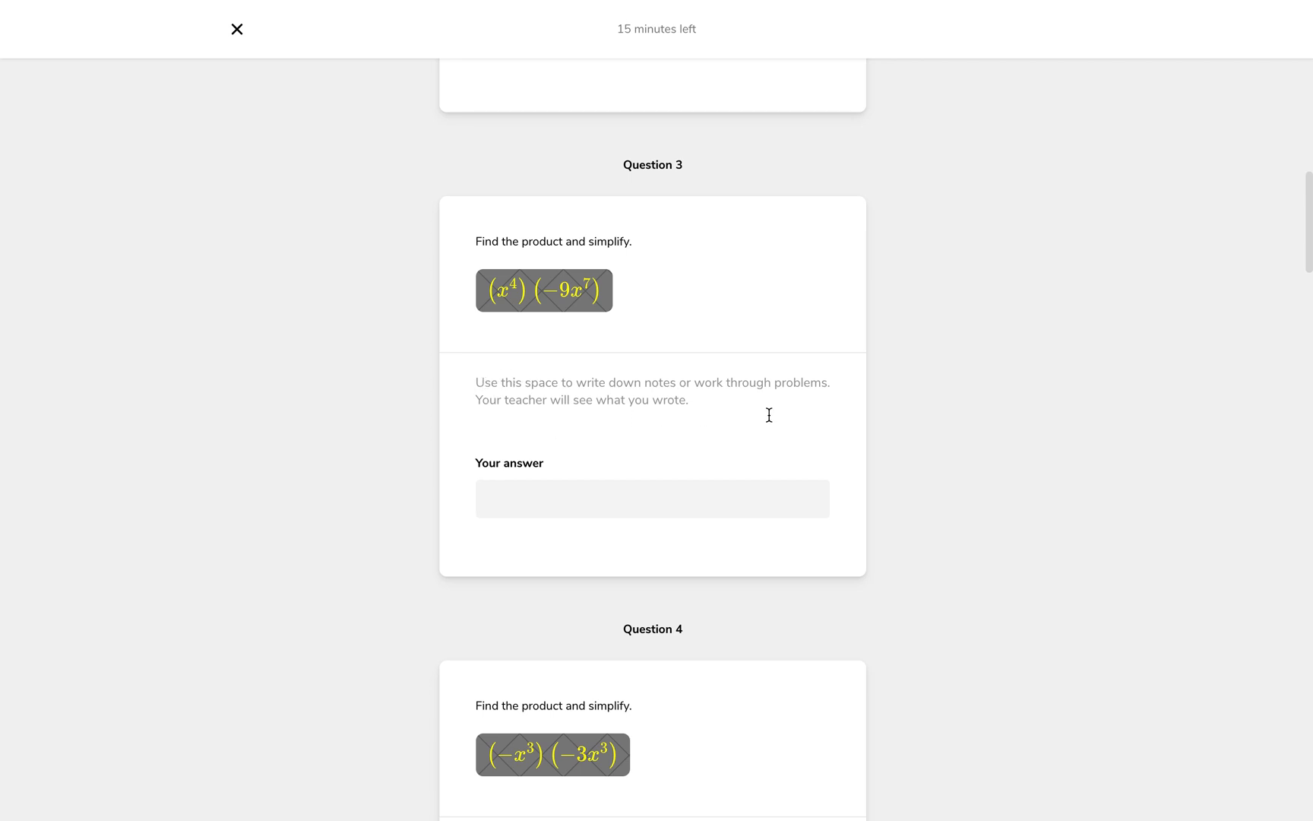
click(816, 402)
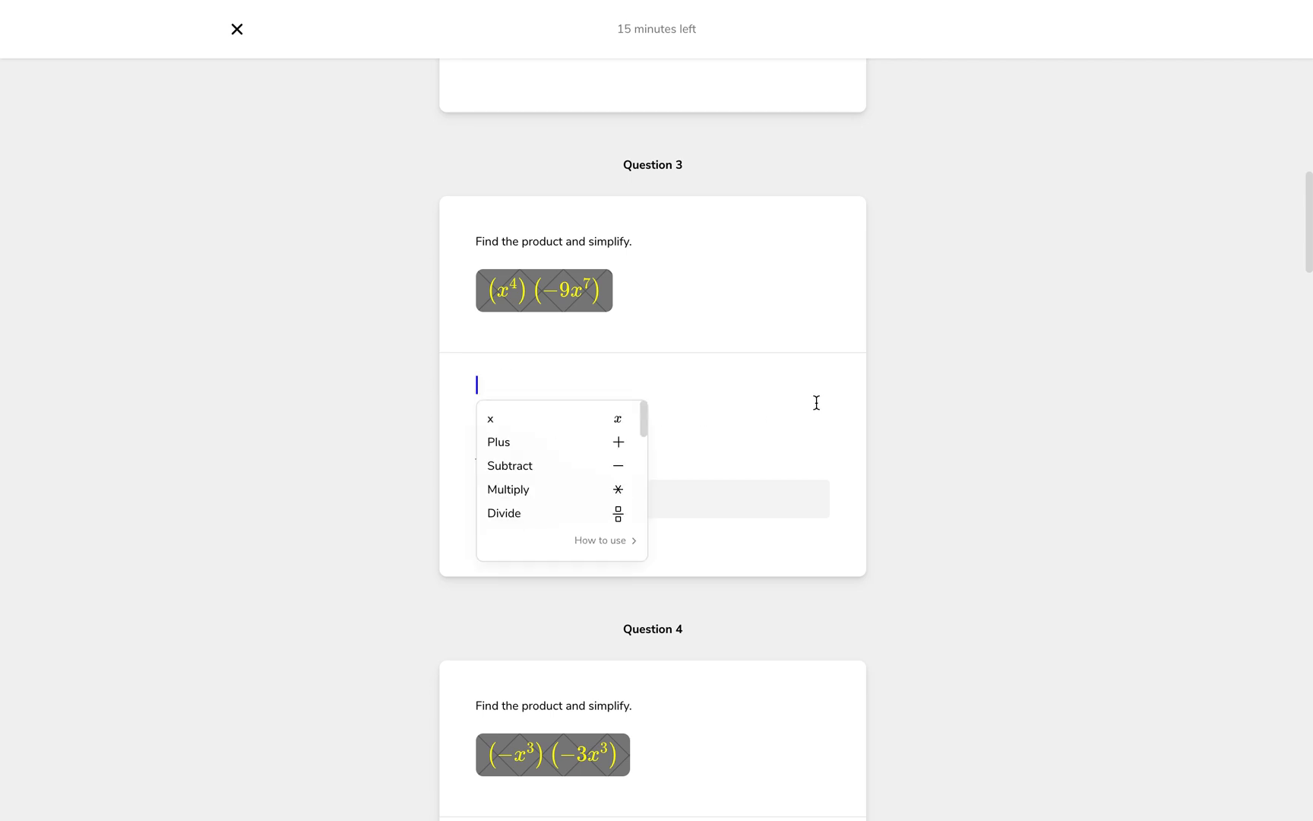
text(-9)
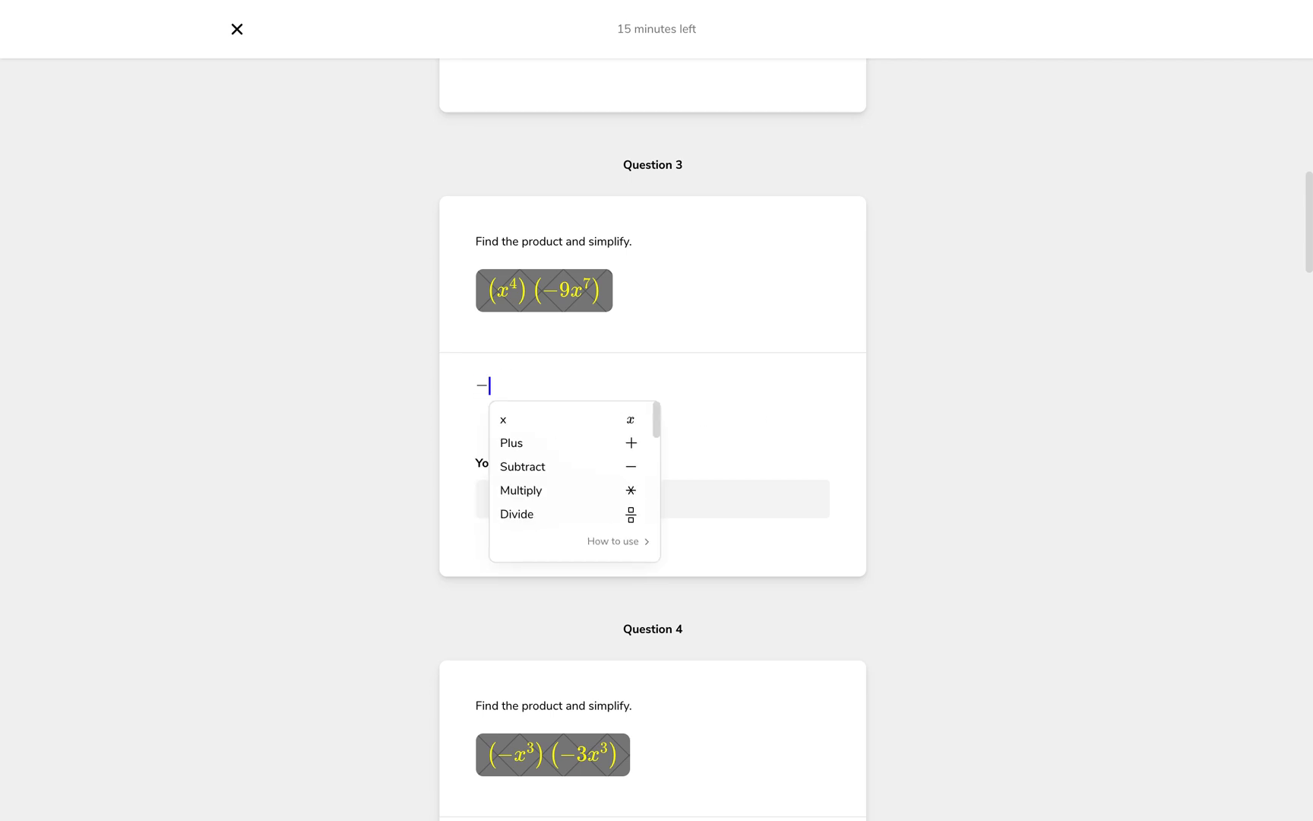
key(BackSpace)
key(BackSpace)
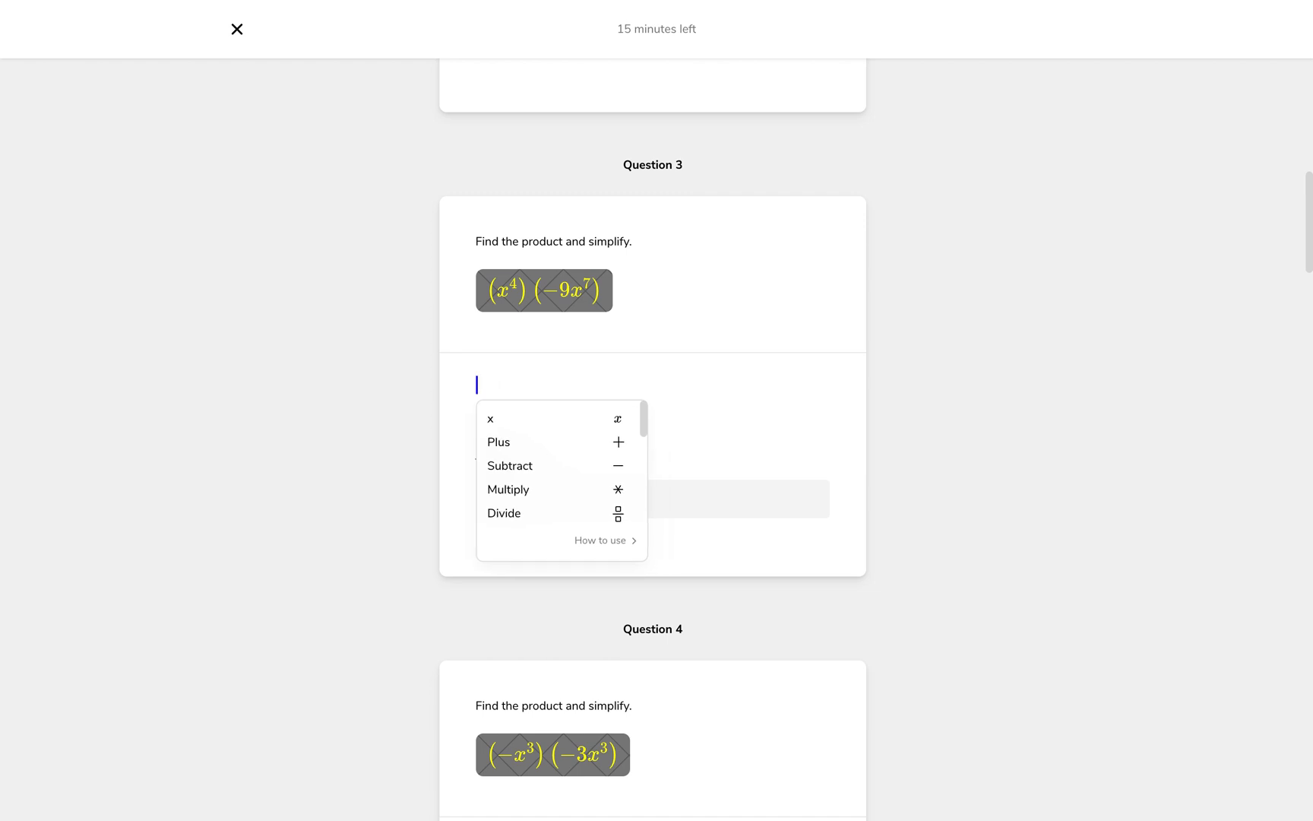
Write (x^4)(-9x^7) in question 3's notes space, with = -9x^11 on the line below.
text((x^)
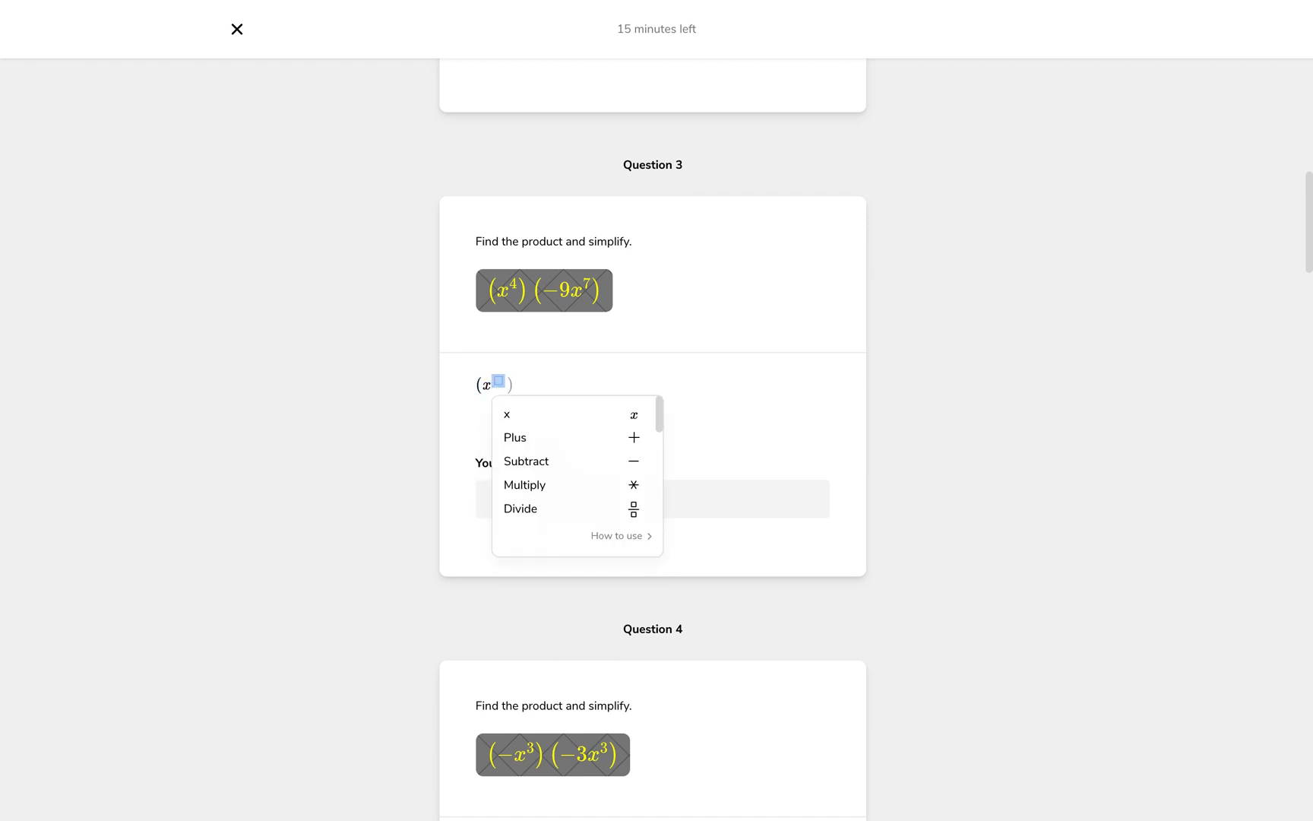
text(4)
key(Right)
key(Right)
text((-9)
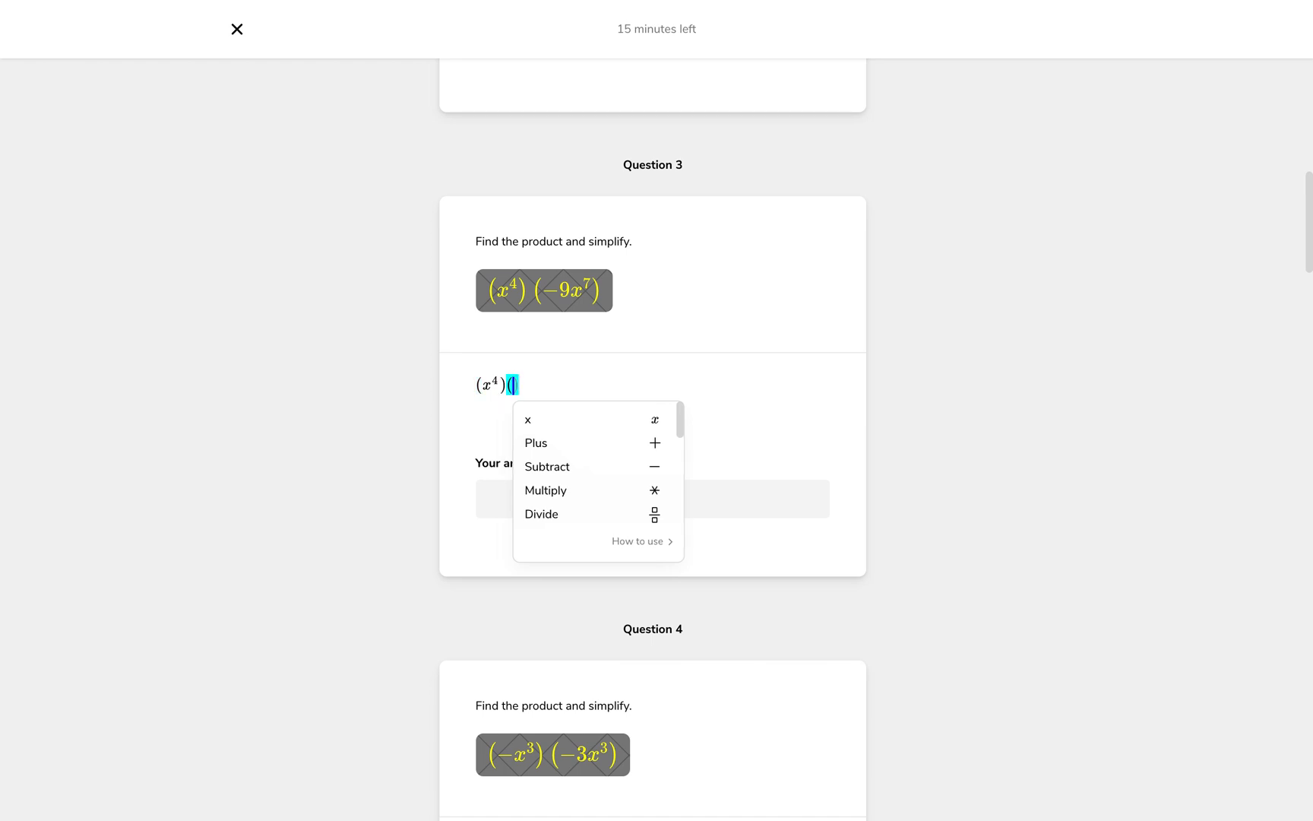
text(x^7)
key(Right)
key(Right)
key(Return)
text(=)
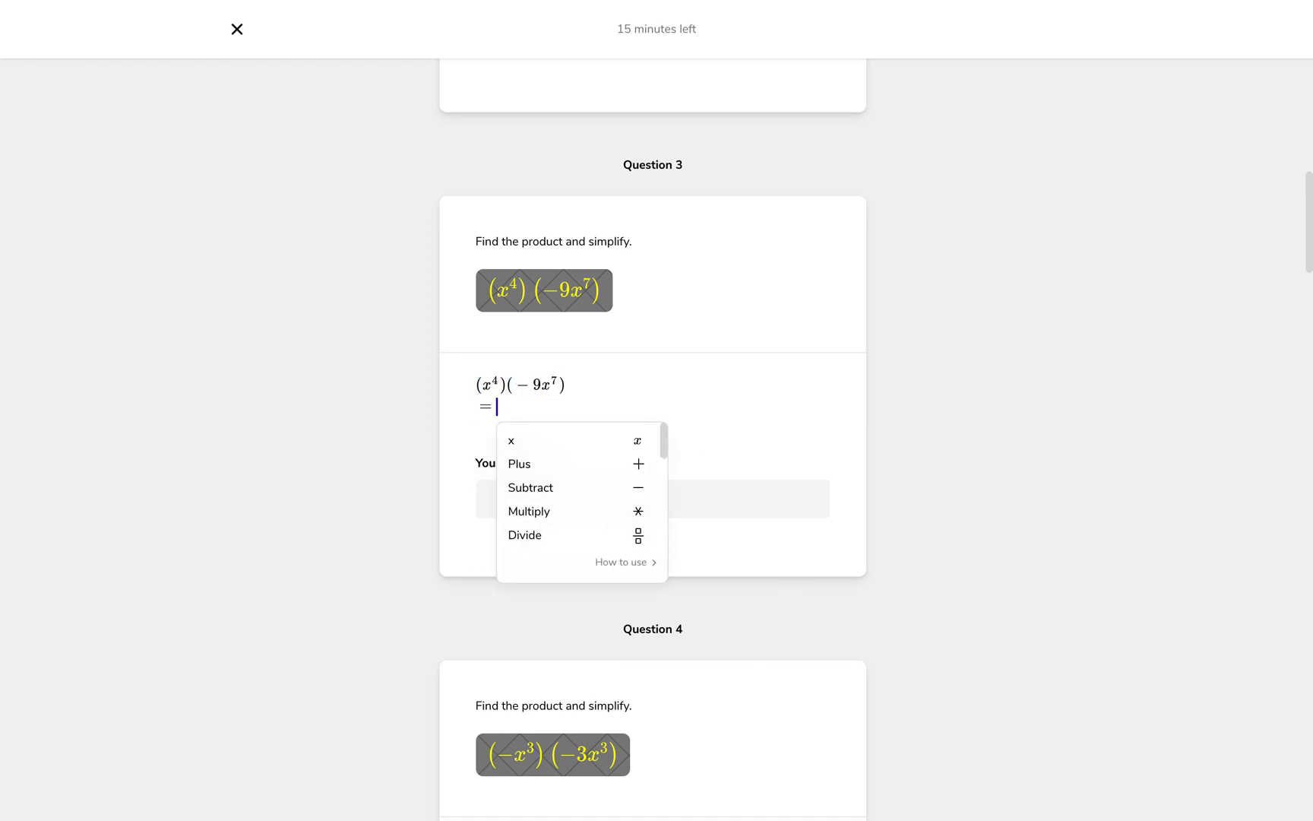
text(-9x^11)
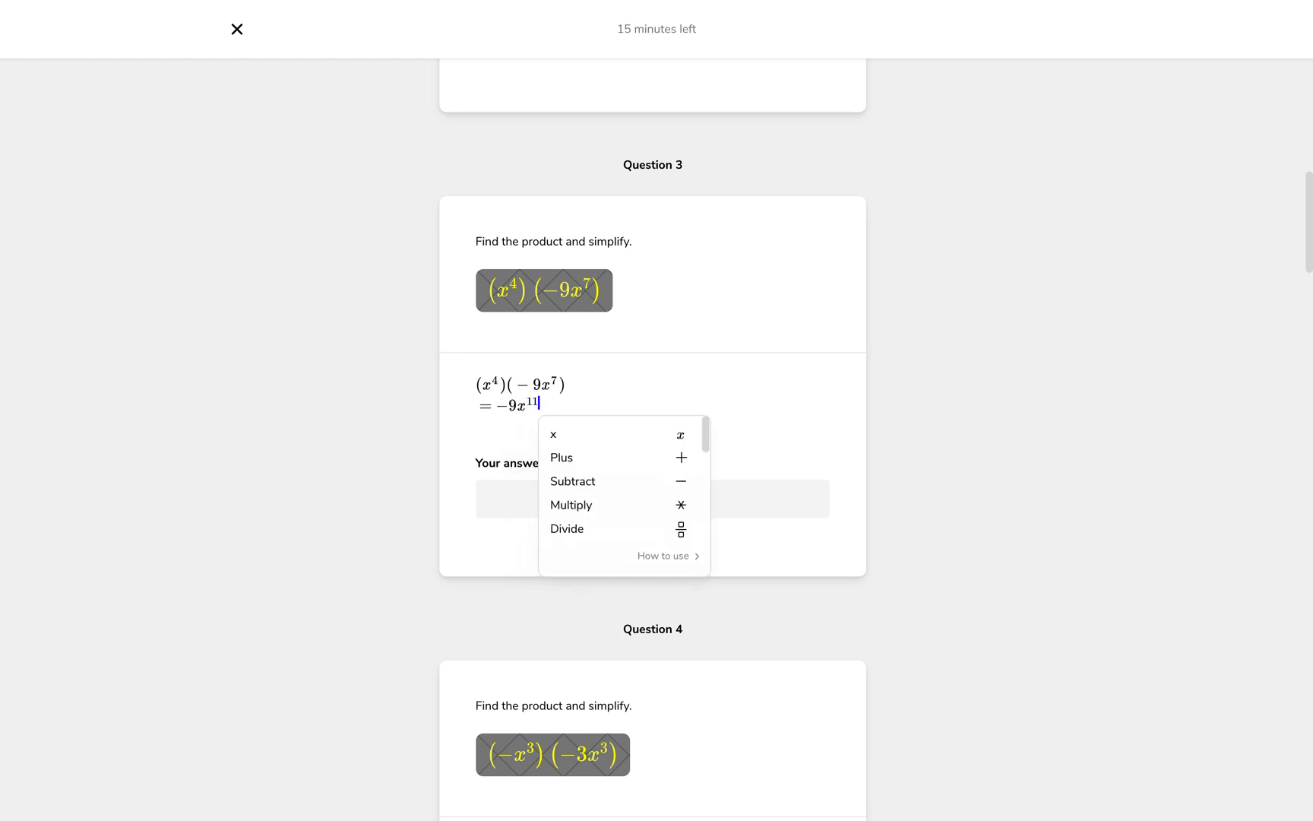
Enter -9x^11 as the answer to question 3.
click(636, 499)
text(-)
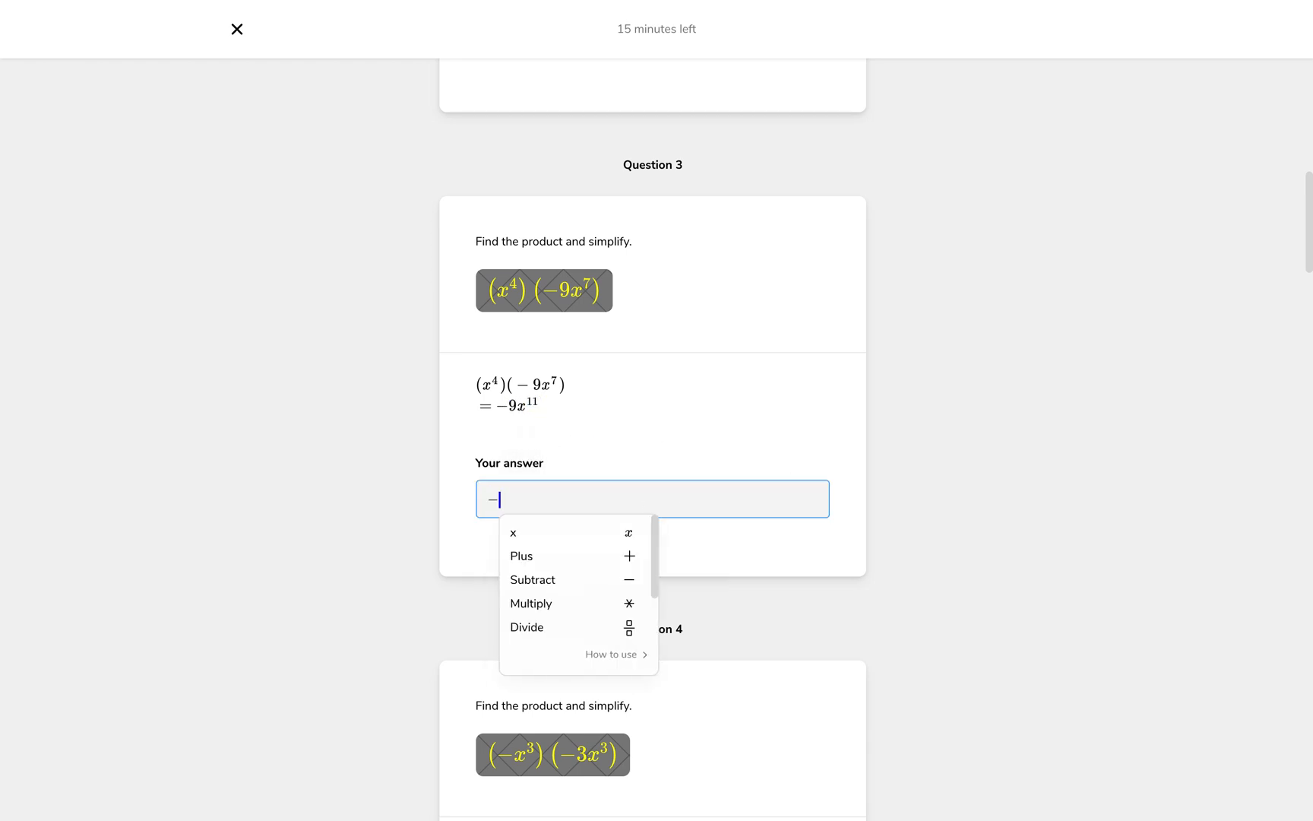
text(9x^2)
text(11)
Join the two lines of question 3's notes so the expression and its result form one line.
click(526, 415)
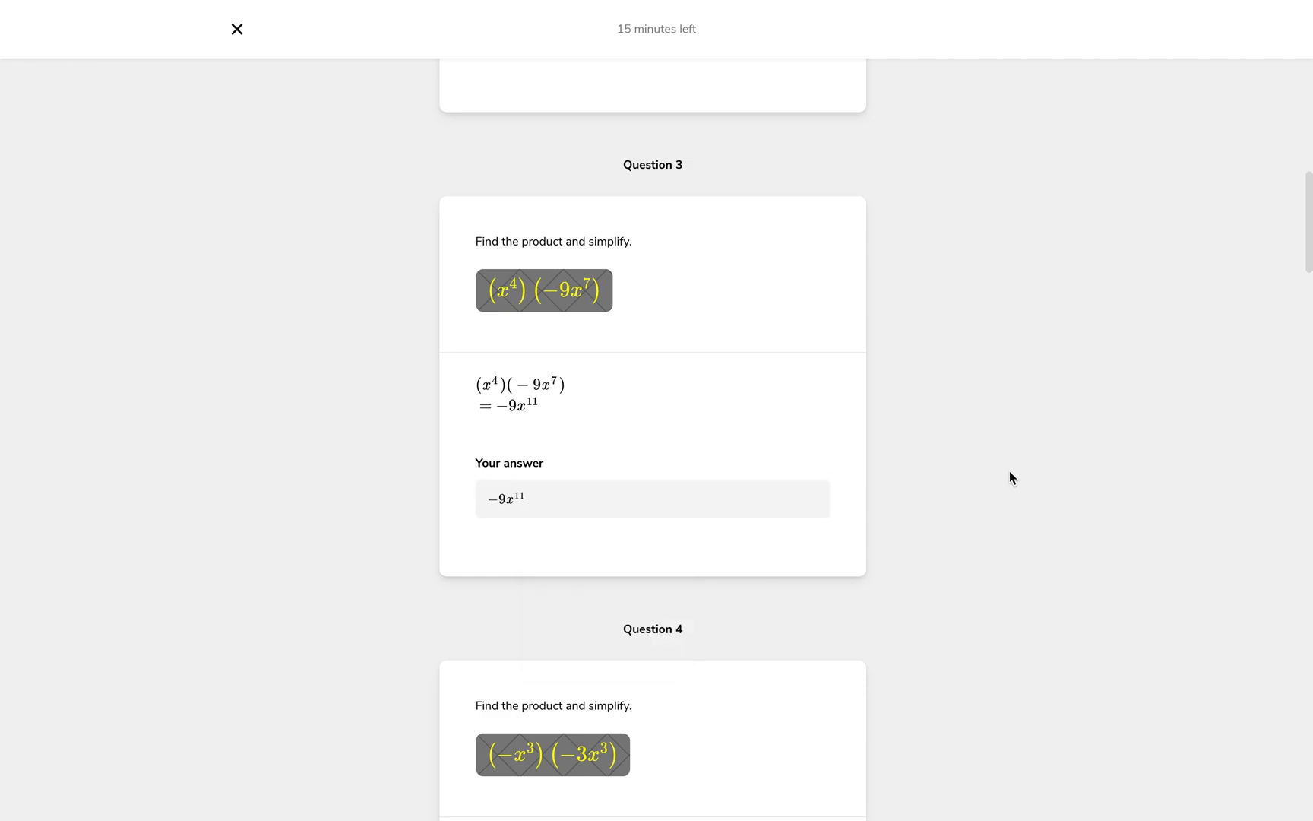
key(Left)
key(Left)
key(Left)
key(Left)
key(Left)
key(Left)
key(Left)
key(Left)
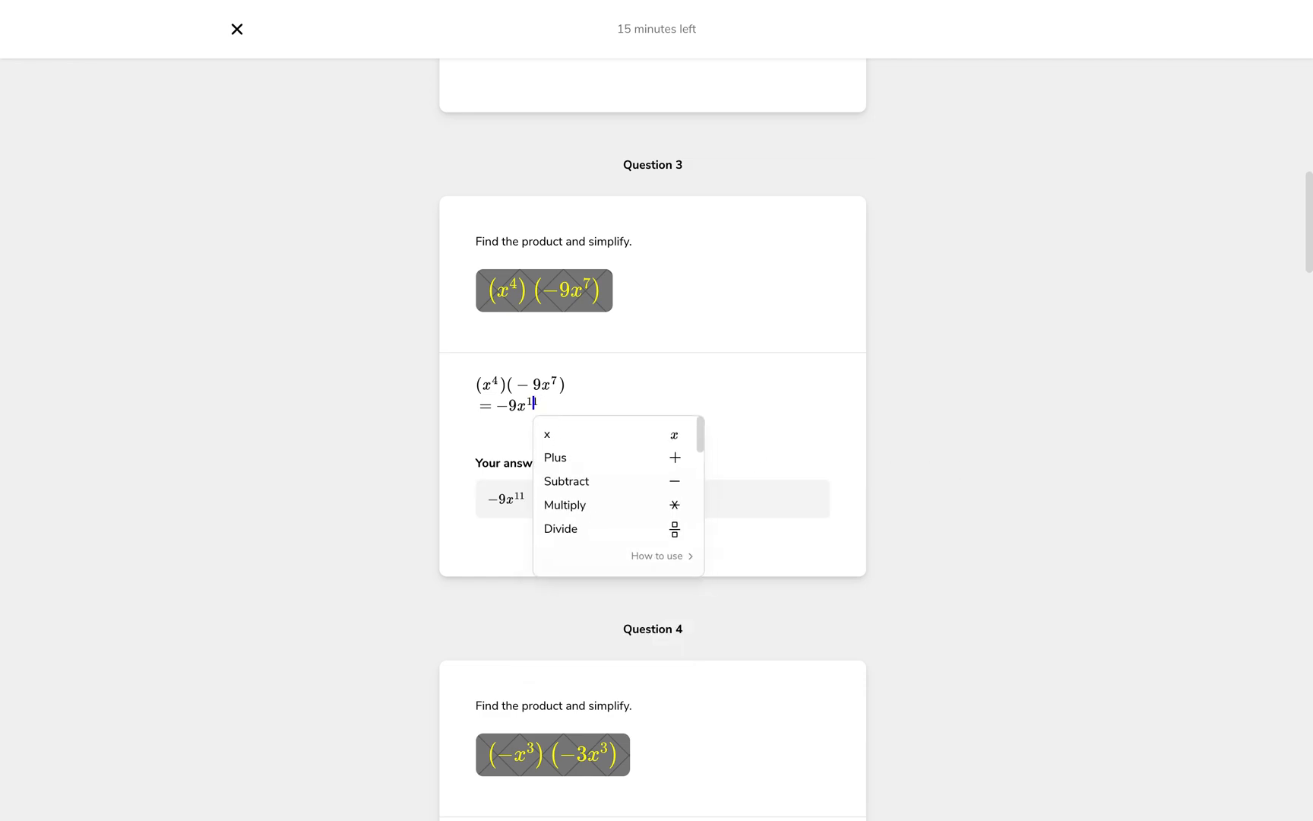
key(BackSpace)
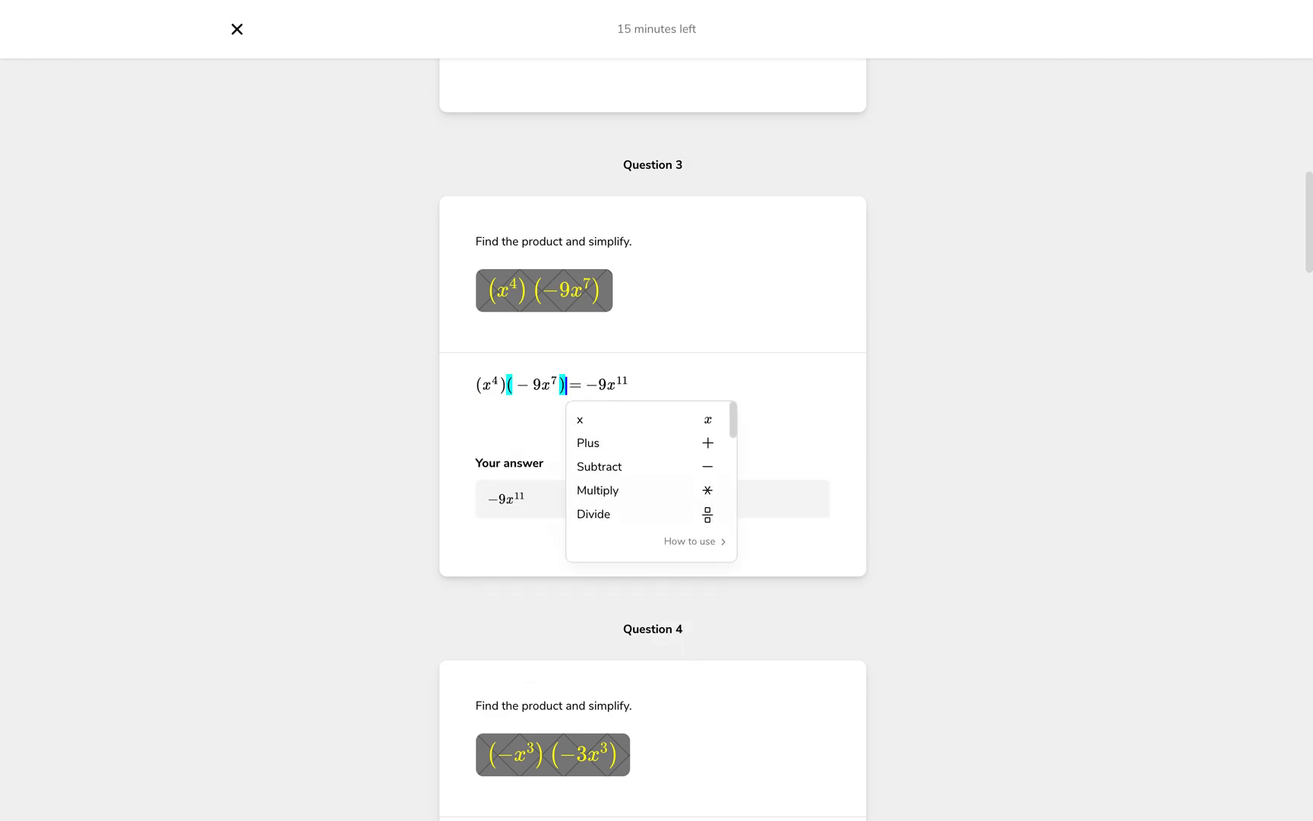
Write a short greeting addressing the teacher by name below the equation in question 3's notes, leaving a blank line between.
click(724, 389)
key(Return)
key(Return)
text(Hi Mr)
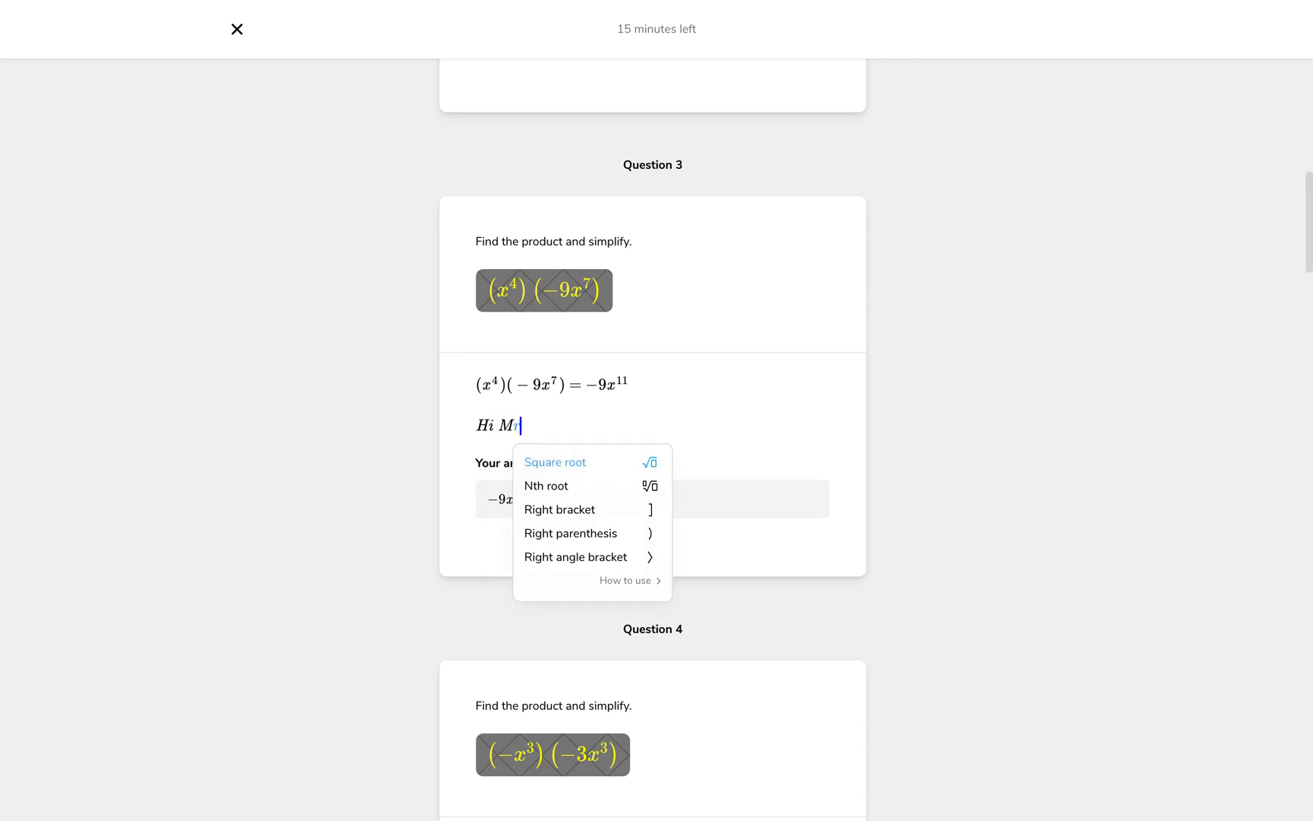
text(. Philleo!)
click(974, 373)
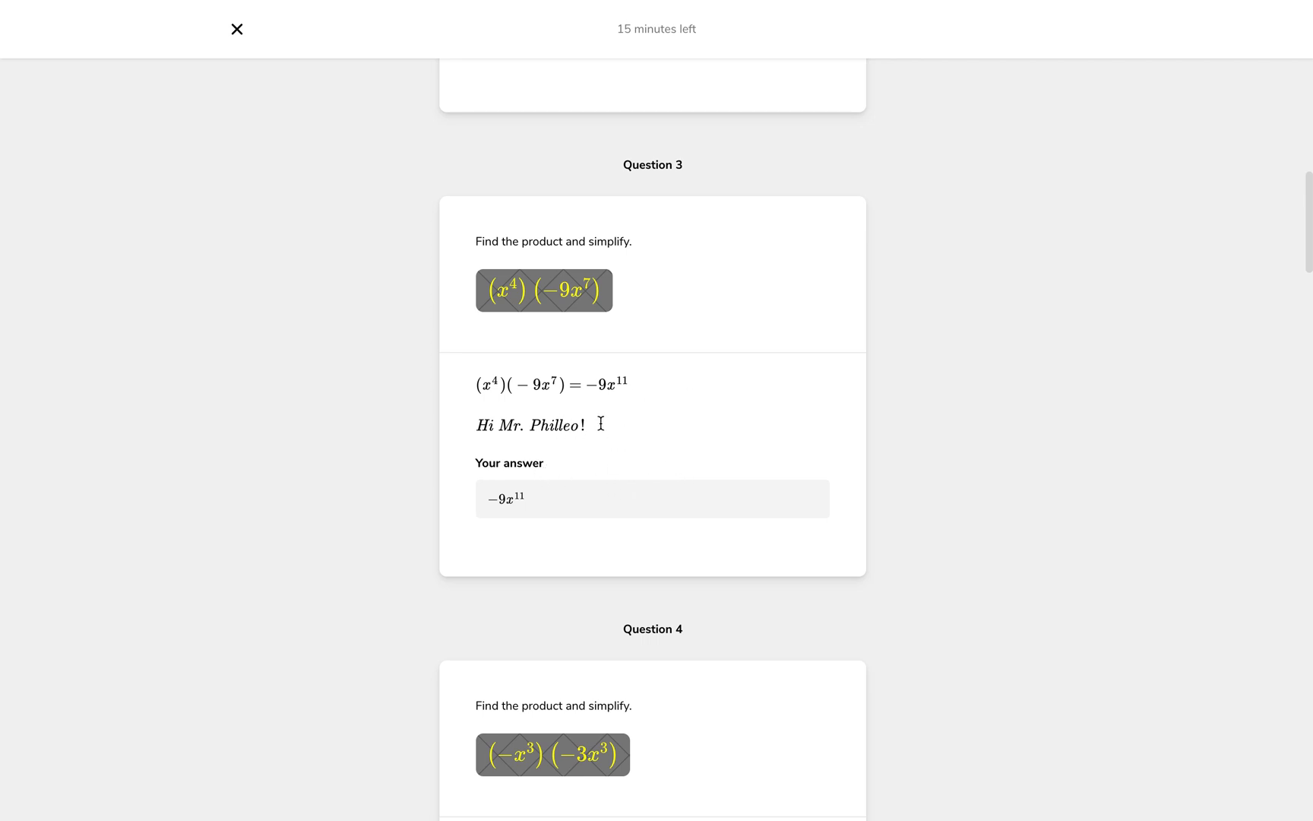
Add the square root of x on a new line below the greeting in question 3's notes.
click(648, 387)
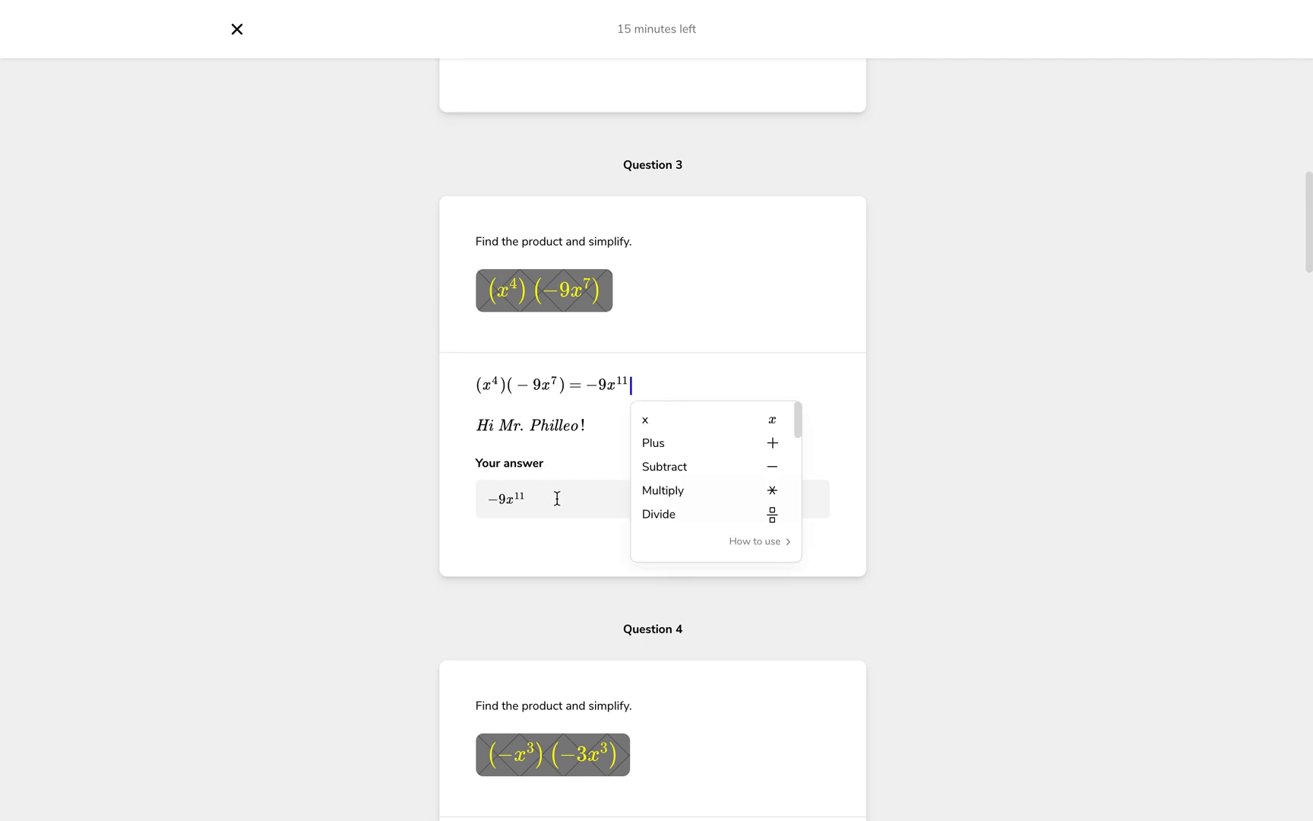
click(590, 425)
key(Return)
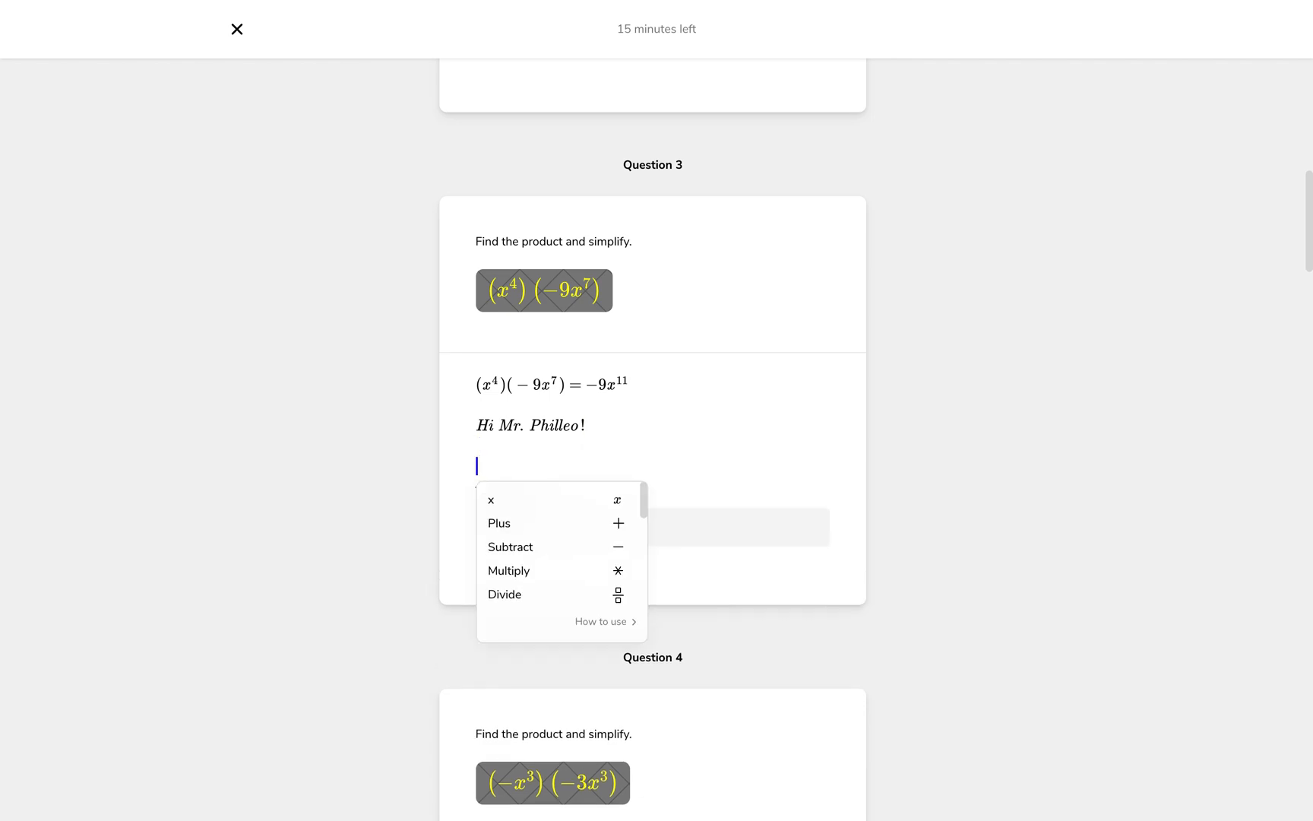
text(squa)
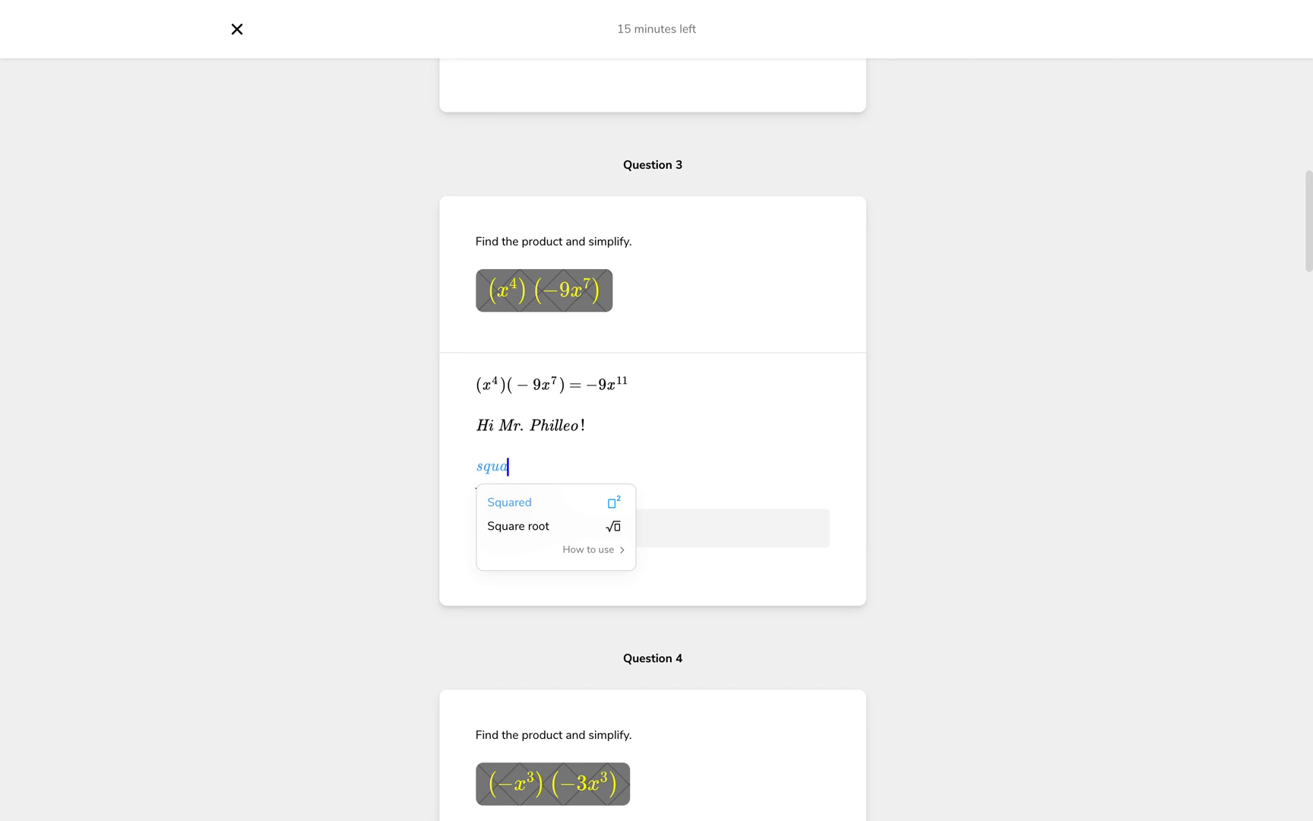
key(Down)
key(Return)
key(BackSpace)
text(squa)
key(Down)
key(Return)
text(x)
click(895, 480)
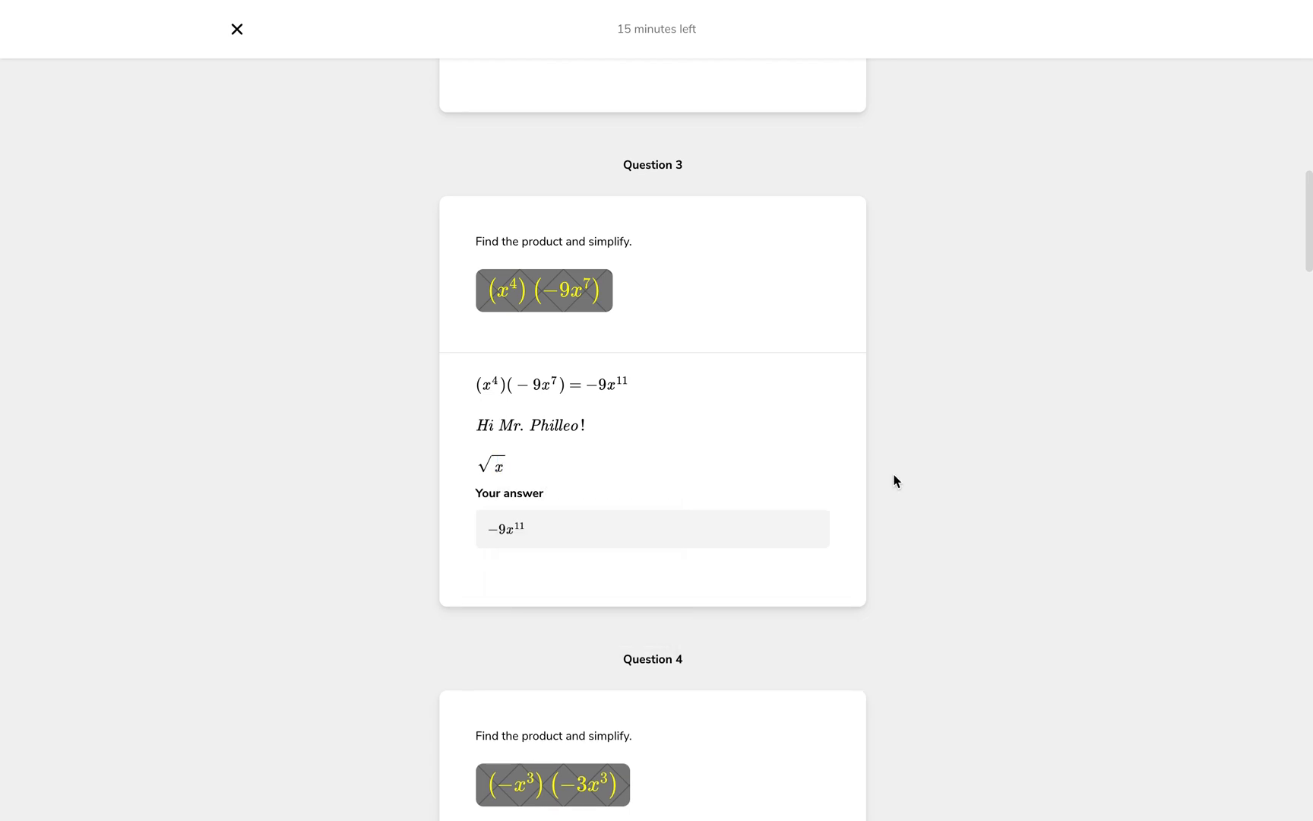
Close the student preview and schedule the assignment's post.
click(236, 30)
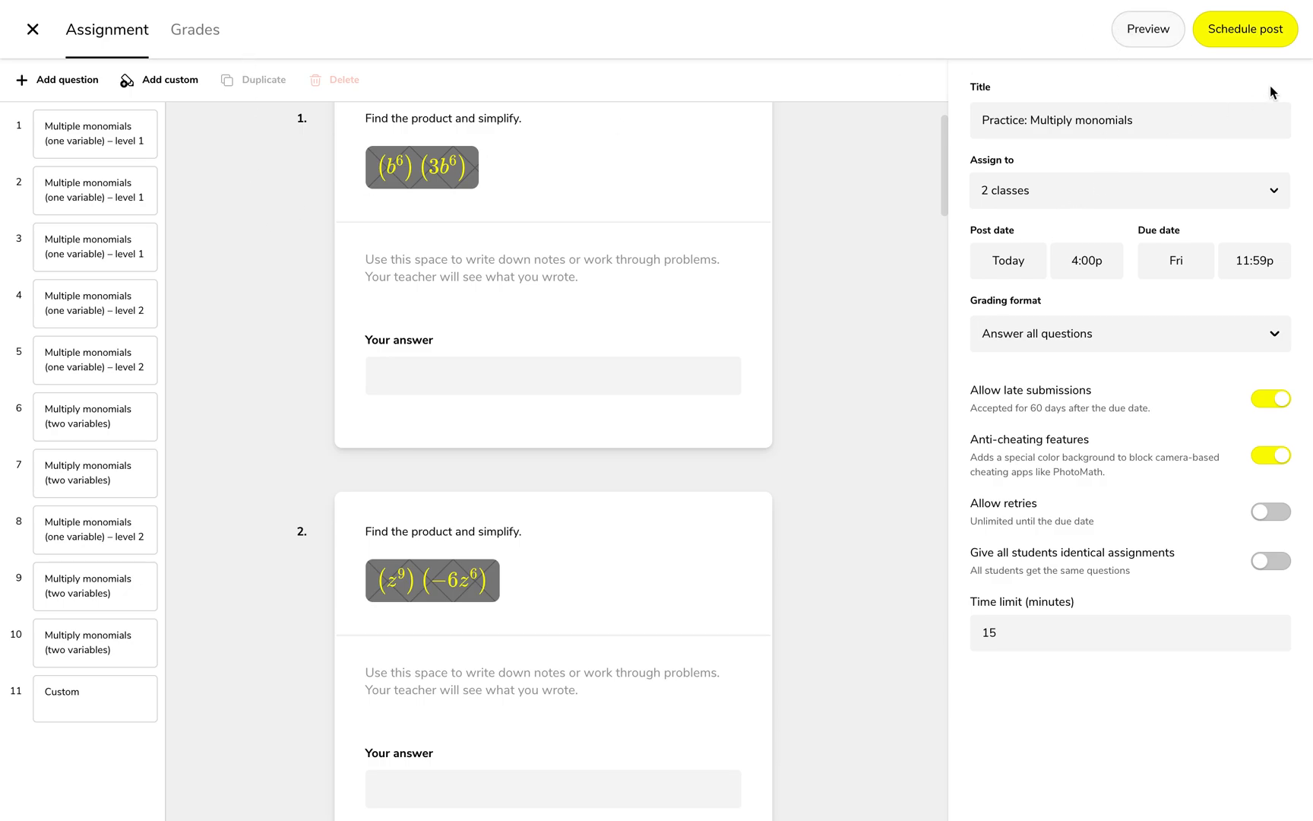
click(1263, 34)
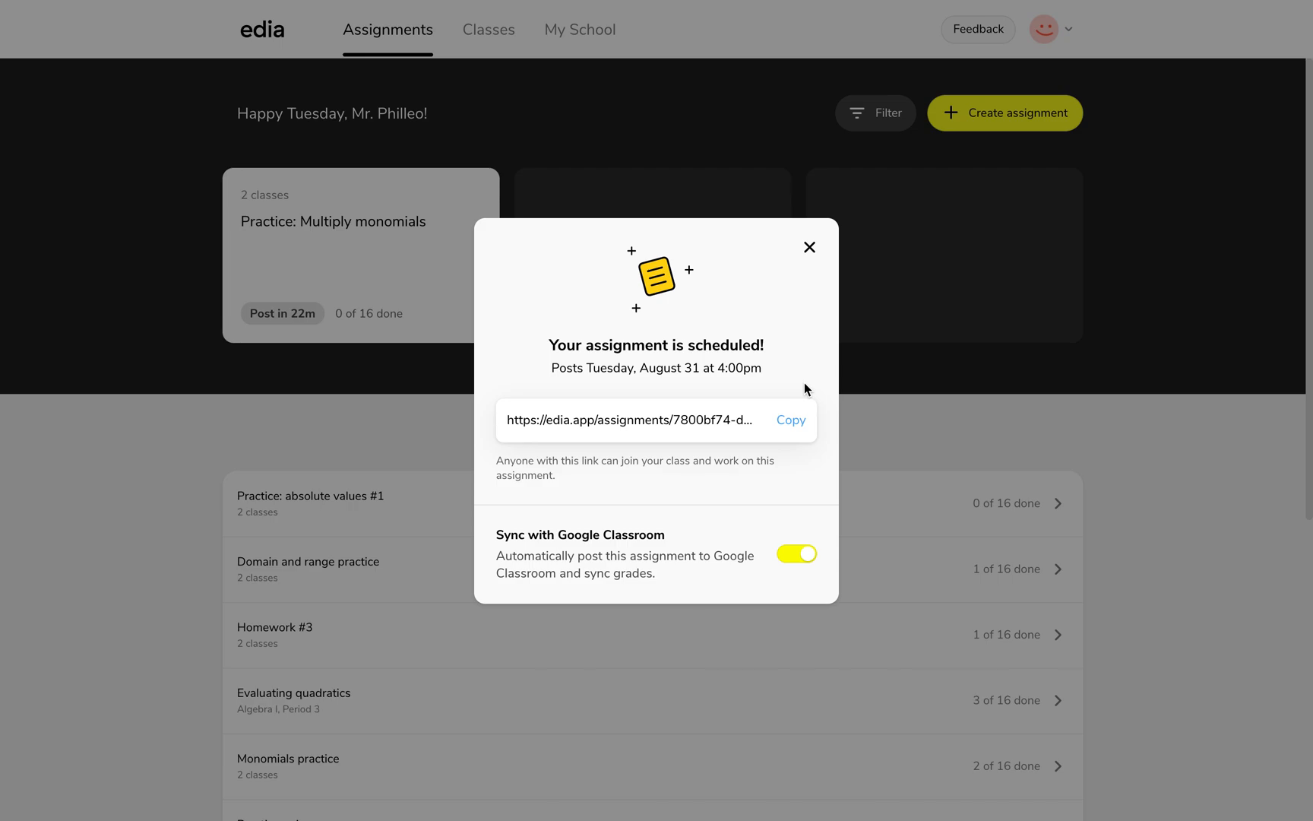
Copy the scheduled assignment's share link and close the scheduling confirmation.
click(792, 425)
click(810, 247)
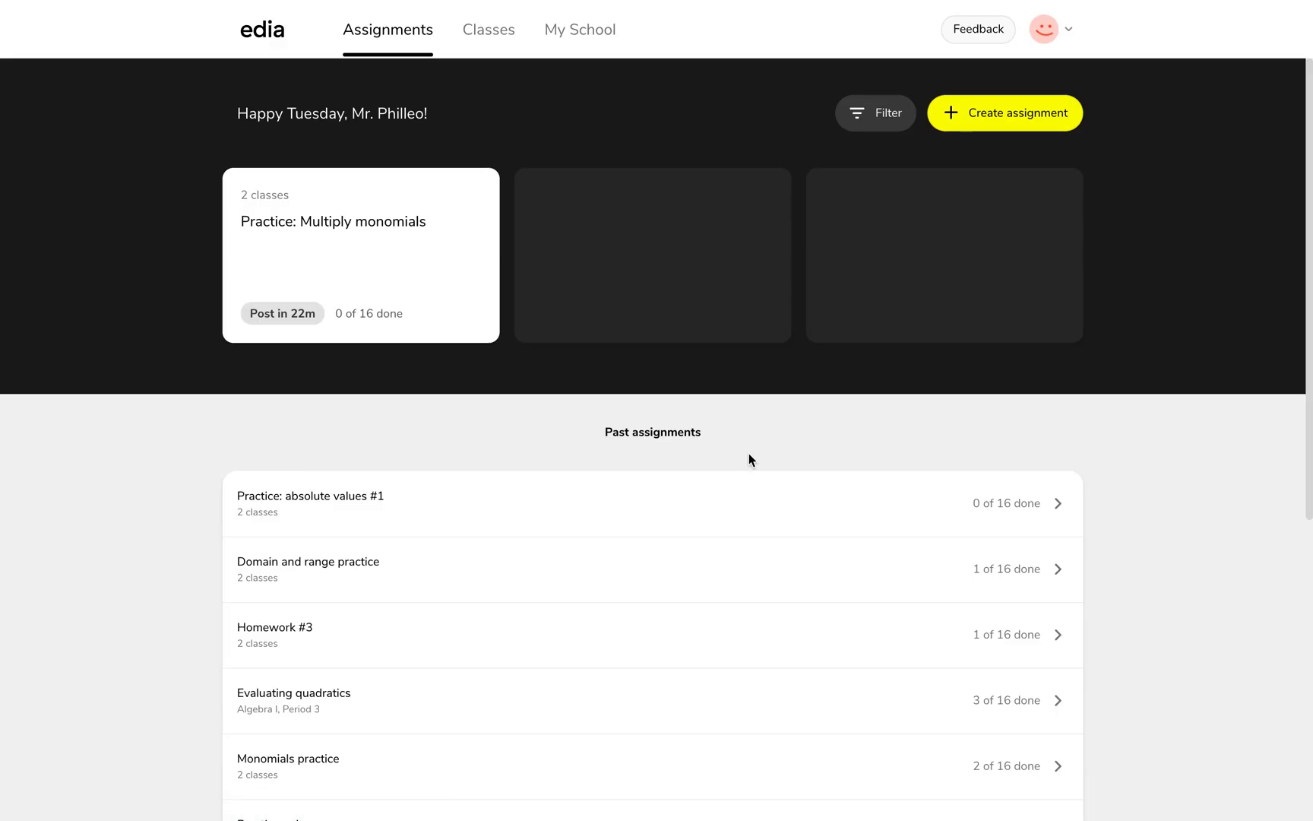
Open the grades of the past assignment Evaluating quadratics.
scroll(744, 479, down, 3)
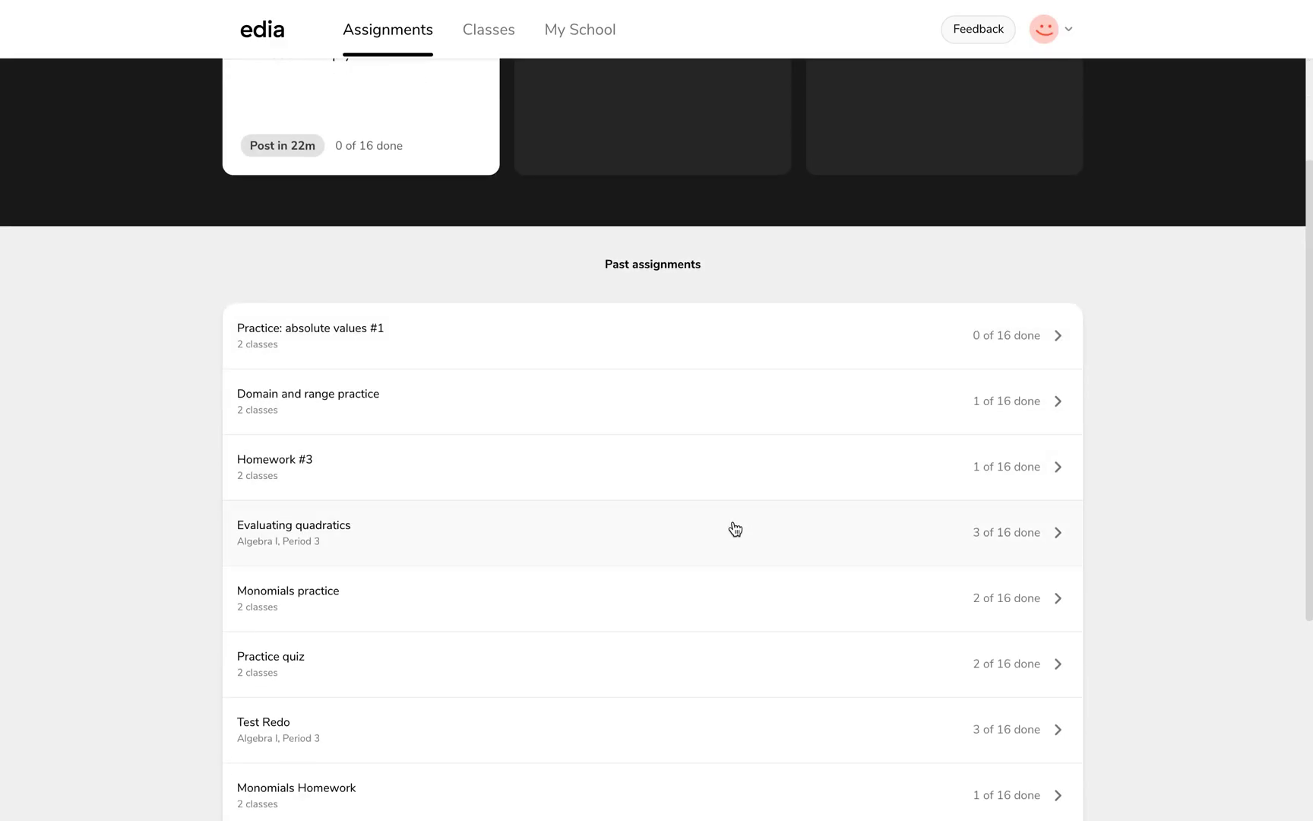
click(735, 529)
click(197, 51)
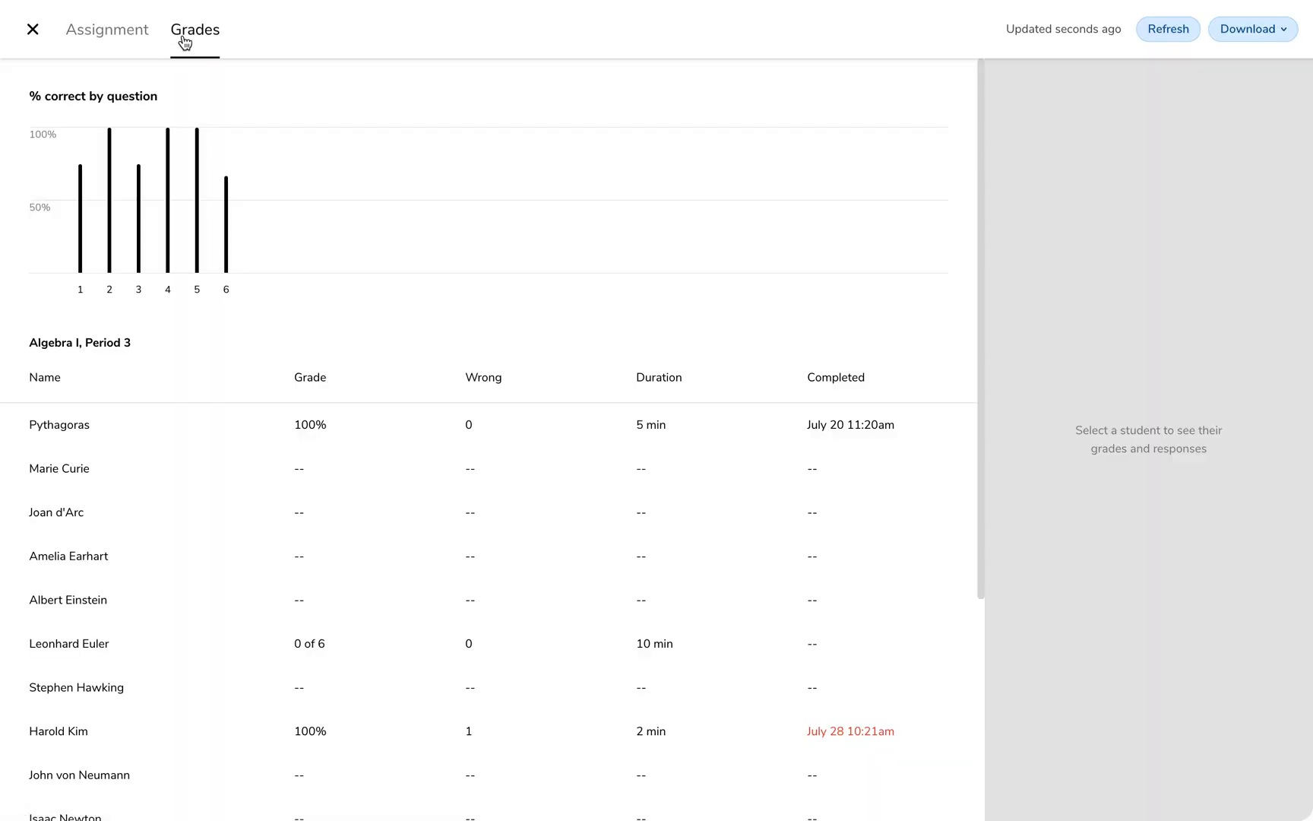
Review the first listed student's workspace and answers through the last question, check the percent correct by question, and close the grades.
click(171, 434)
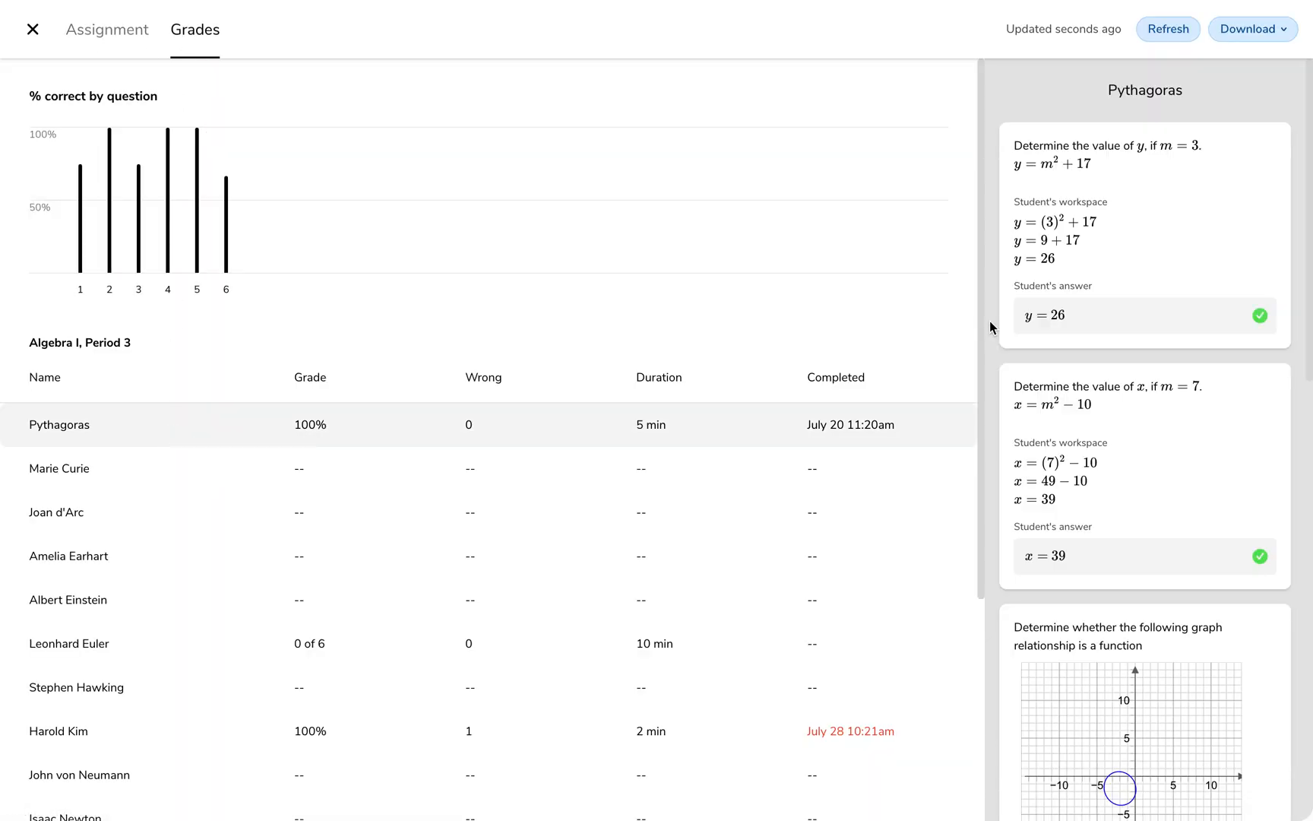
scroll(1015, 310, down, 10)
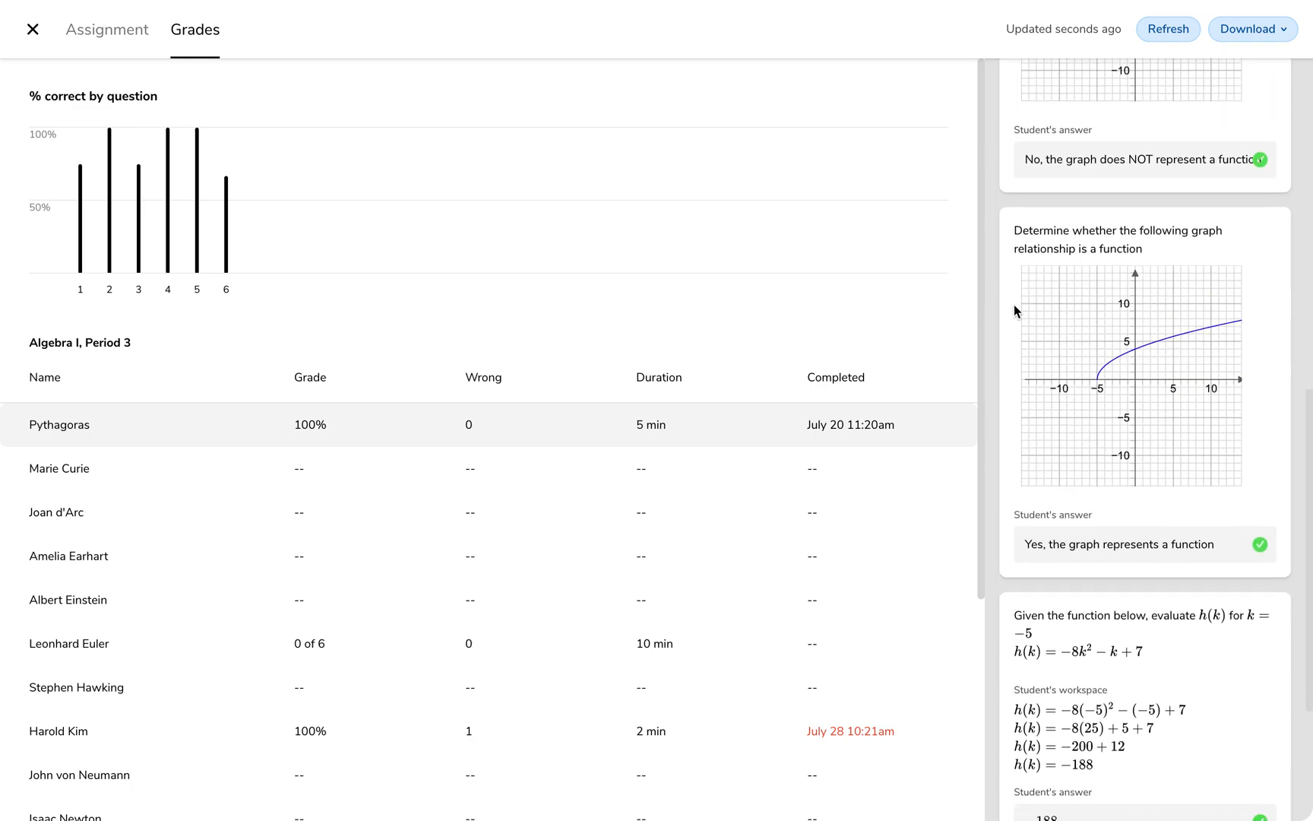
scroll(1015, 310, down, 3)
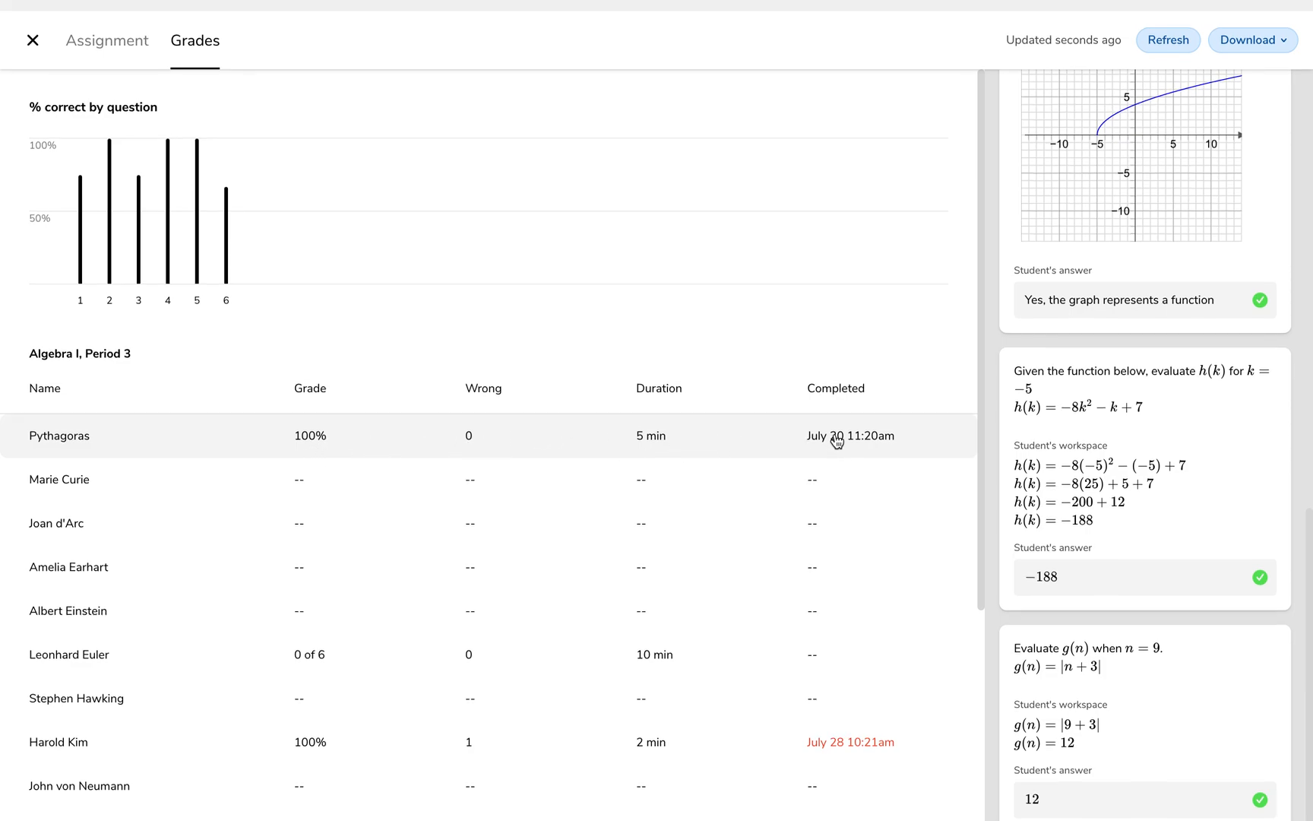
mouse_move(222, 174)
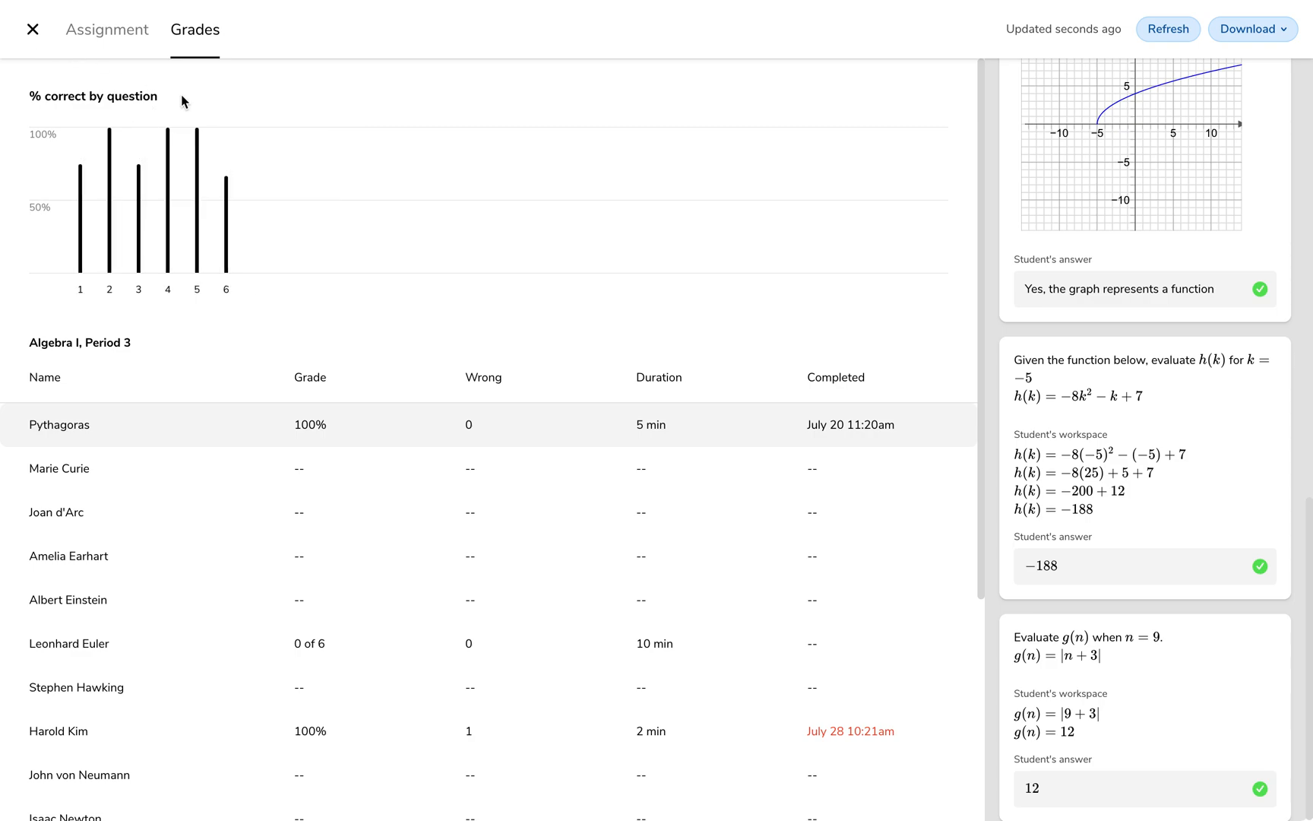
click(33, 30)
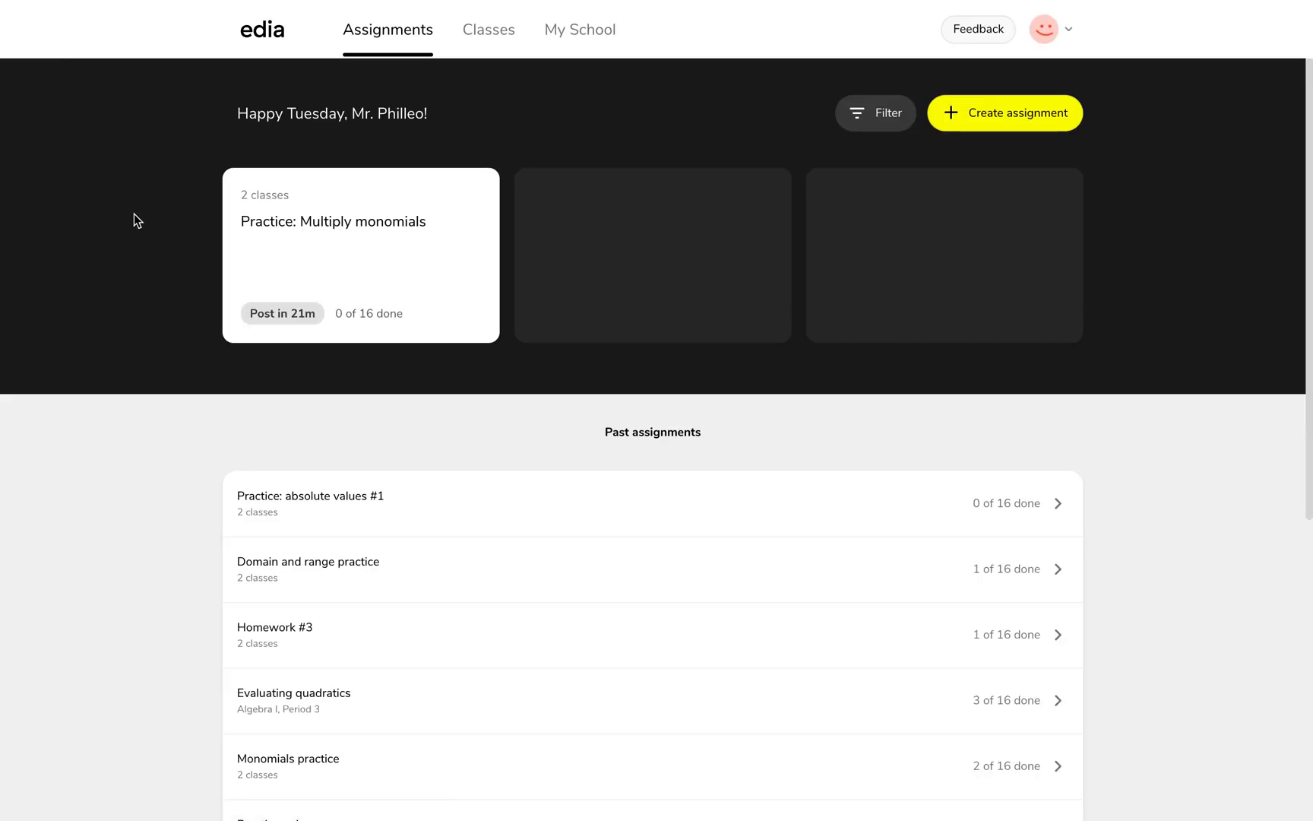
Open the feedback form and place the cursor in its message field.
click(968, 28)
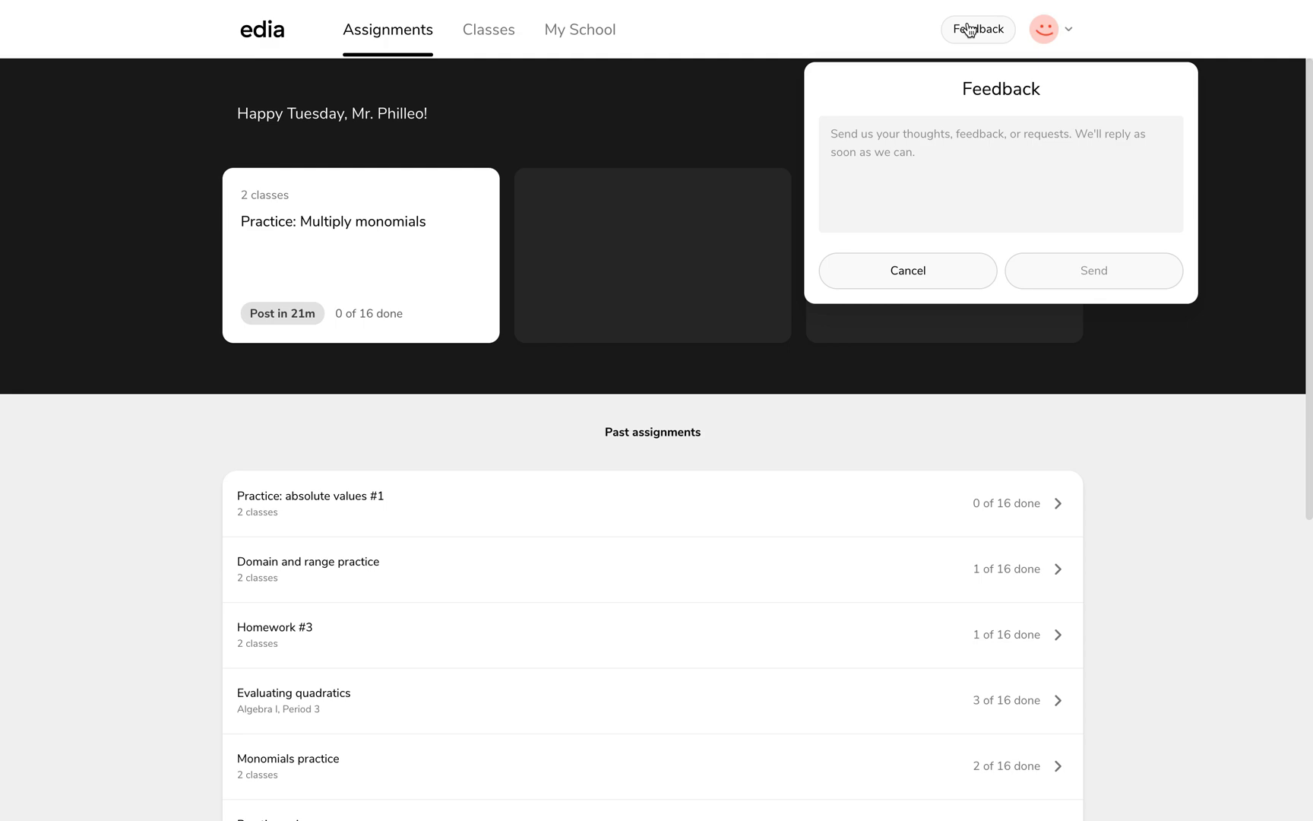
click(947, 207)
click(903, 98)
click(903, 132)
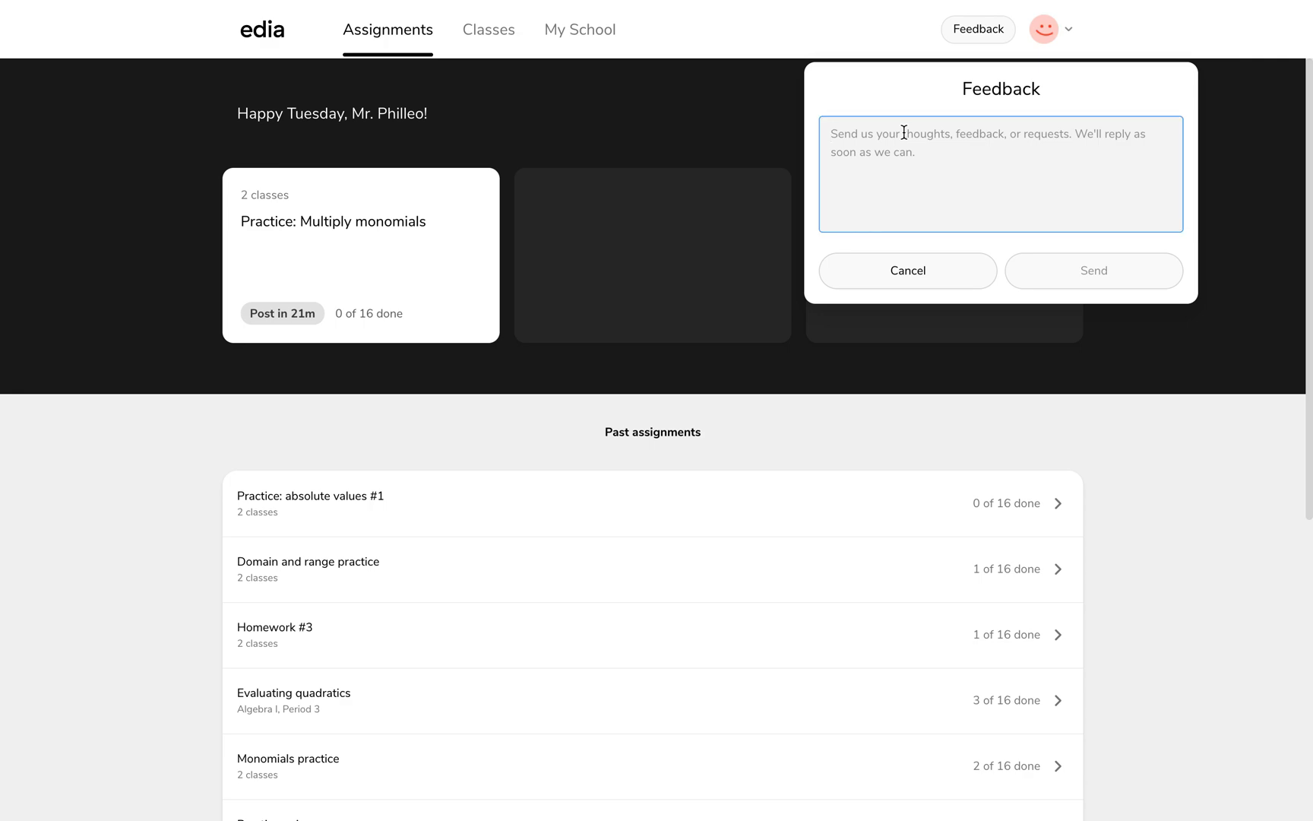